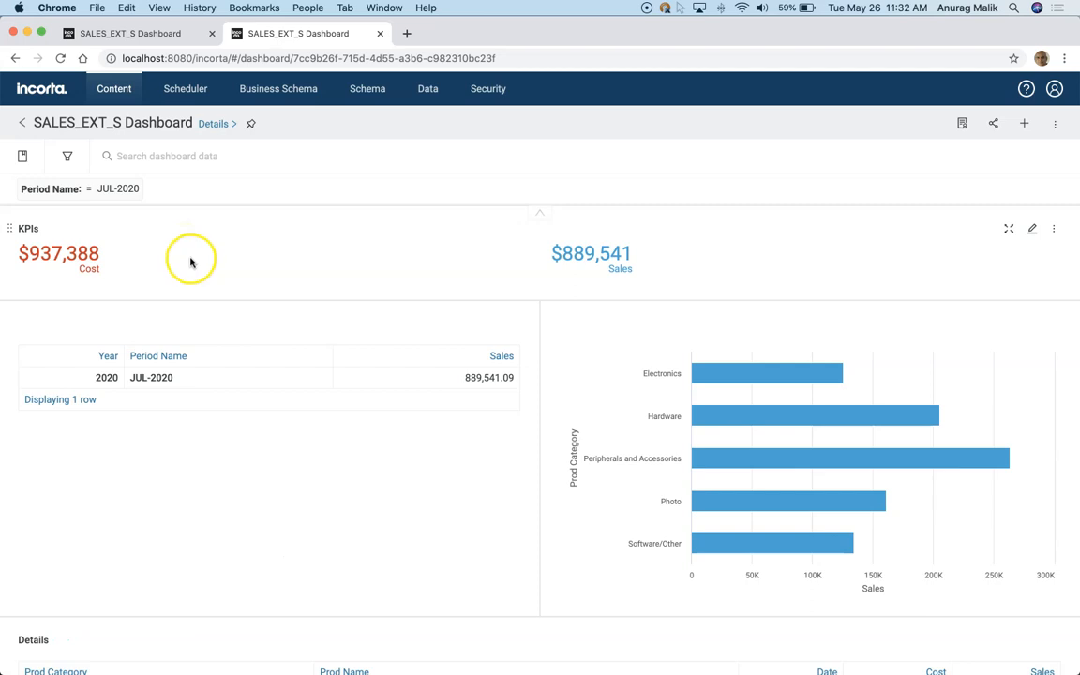
- Reopen the SALES_EXT_S Dashboard from the home content page to view its default period
left_click(37, 89)
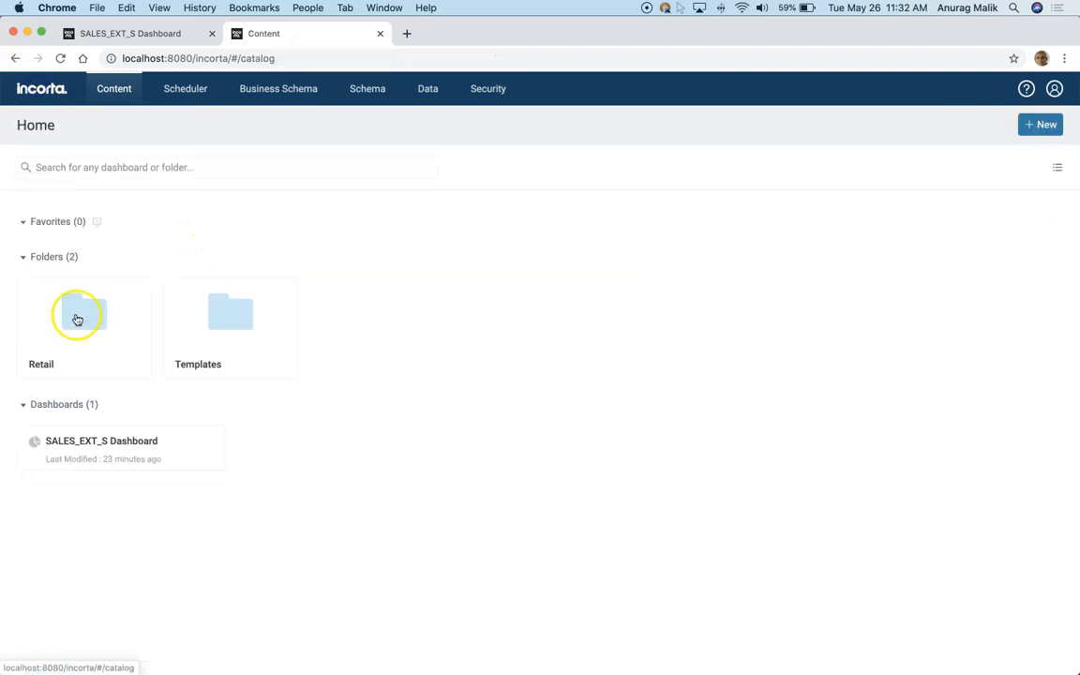
left_click(124, 446)
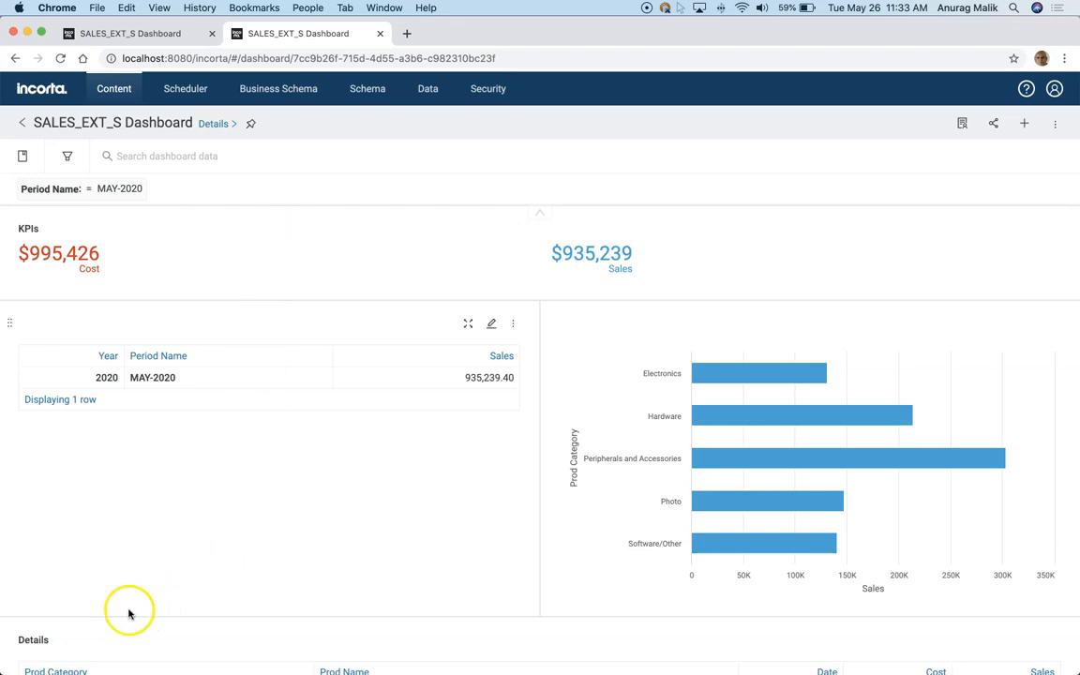
left_click(22, 653)
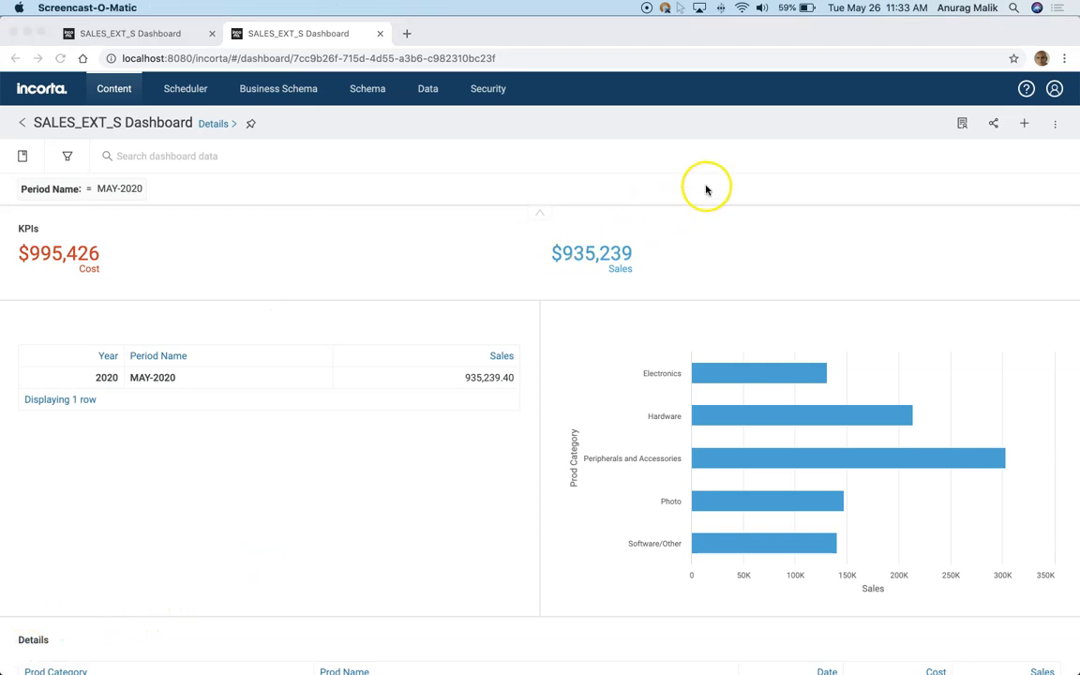
left_click(759, 167)
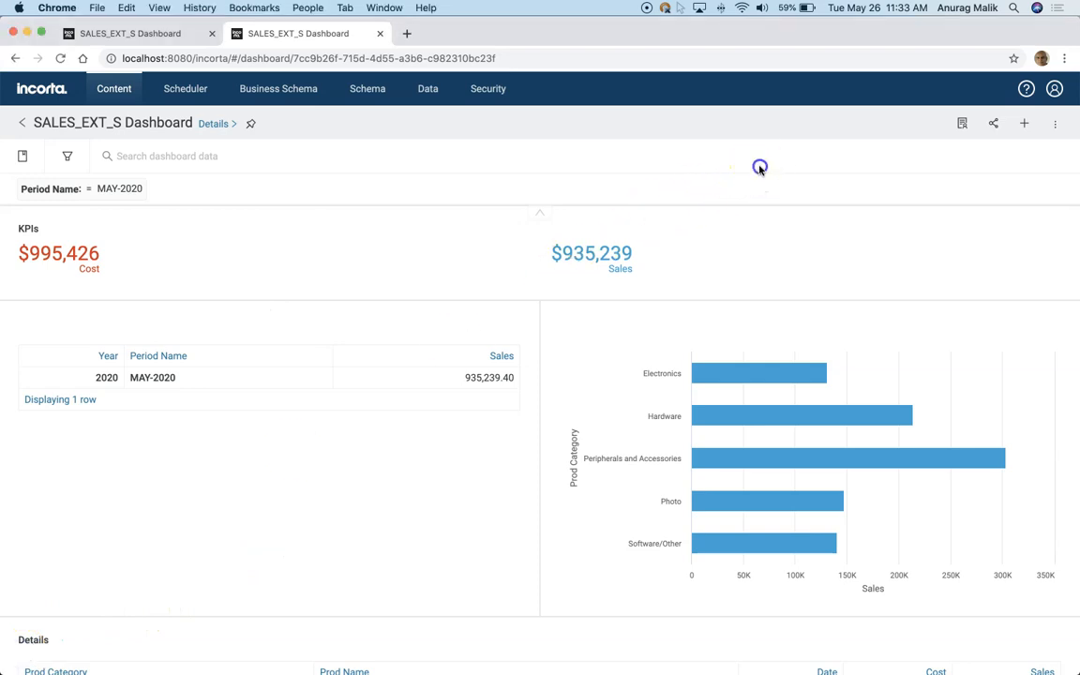
- Remove the Period Name presentation variable in the dashboard's filter and prompt settings
left_click(1055, 123)
left_click(980, 192)
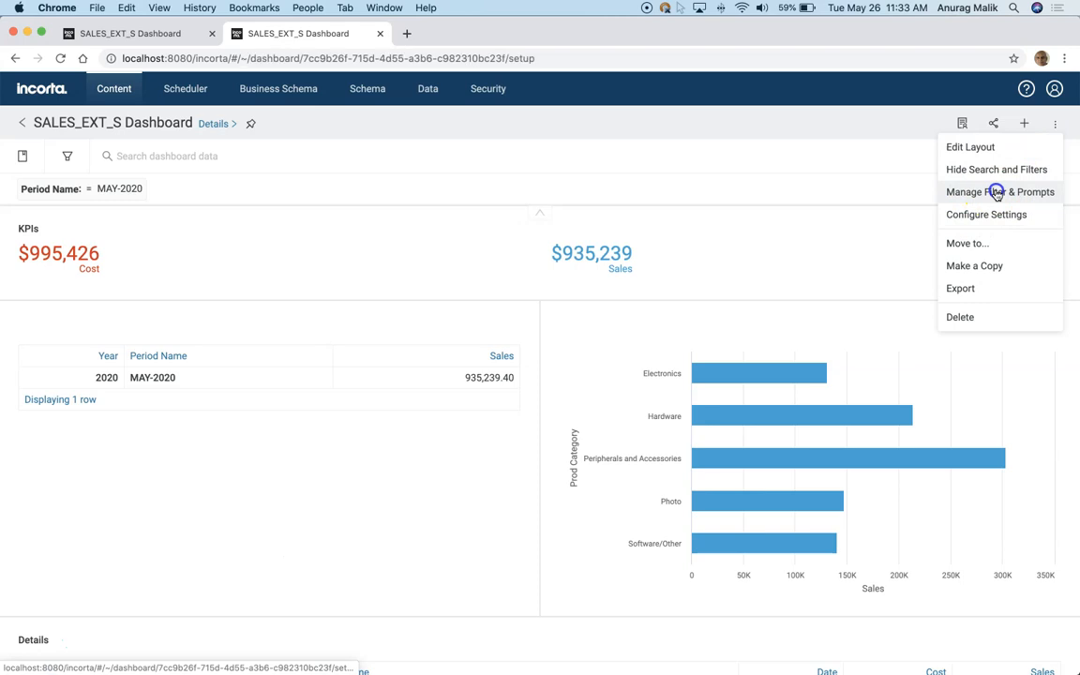
left_click(440, 240)
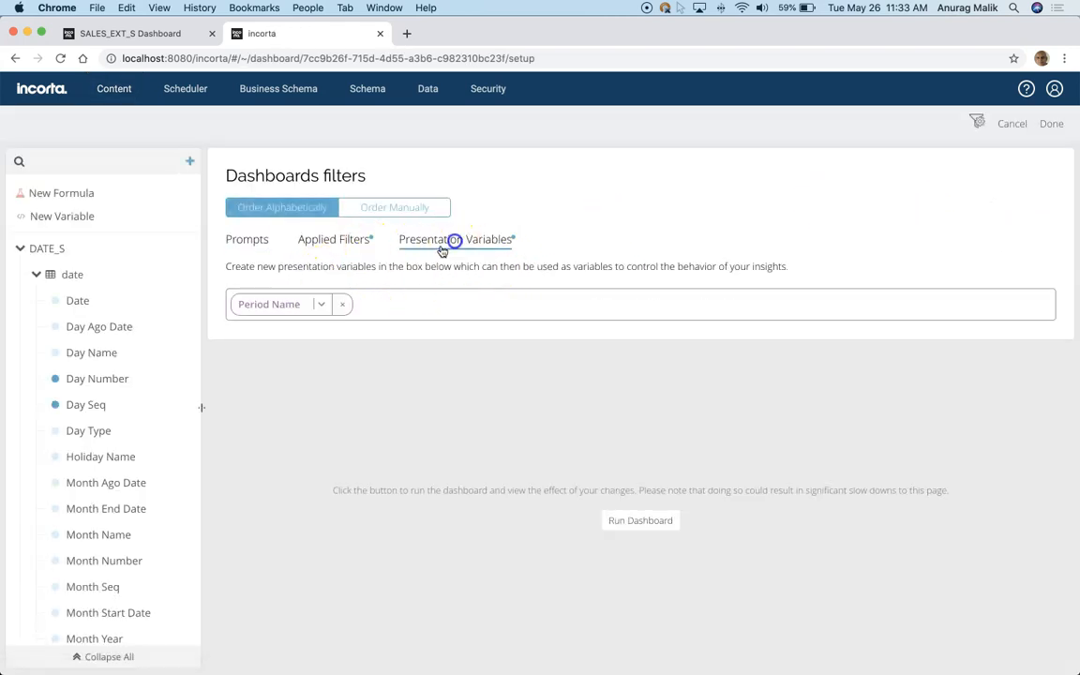
left_click(344, 309)
left_click(344, 309)
left_click(342, 305)
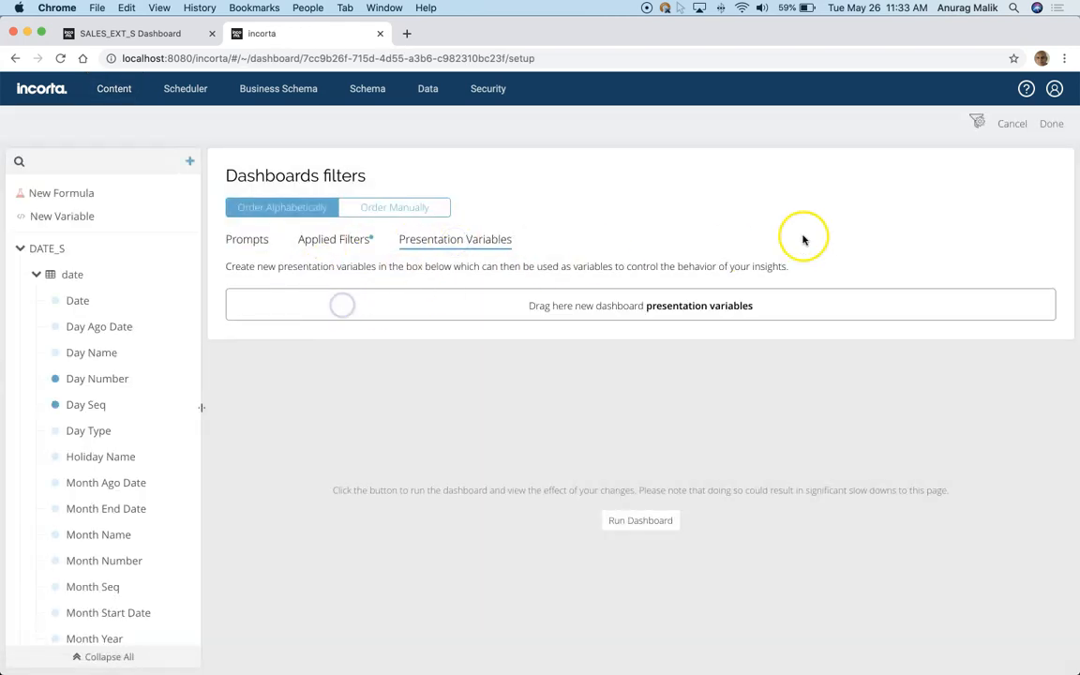
- Remove the dashboard's applied filter and save the filter settings
left_click(329, 240)
left_click(338, 302)
left_click(337, 302)
left_click(338, 302)
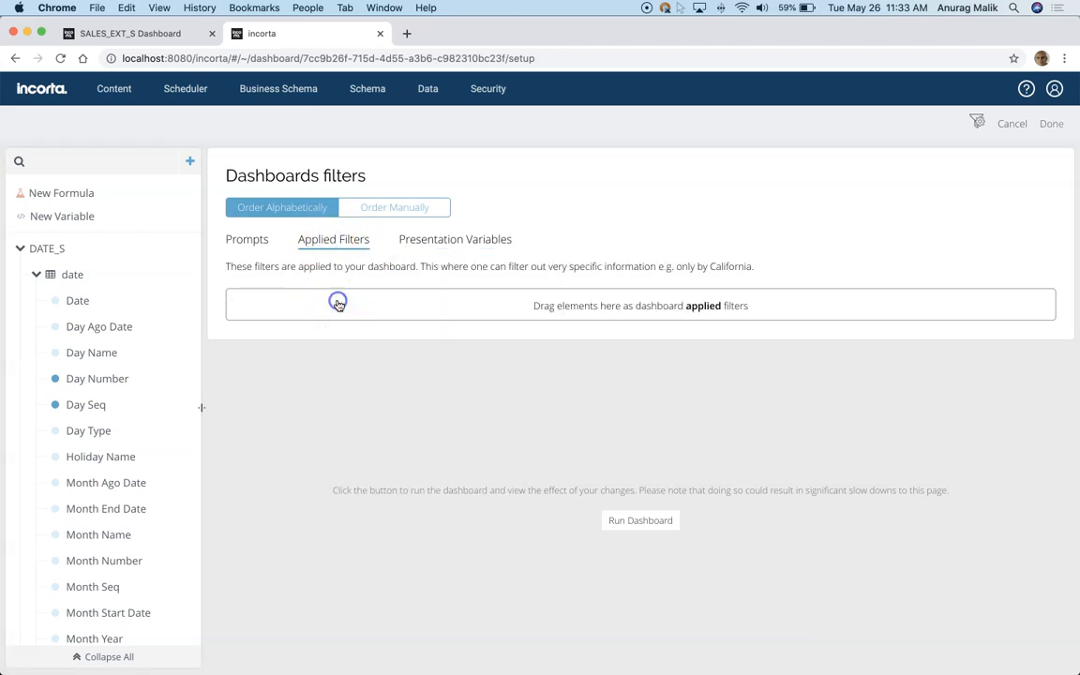
left_click(1051, 123)
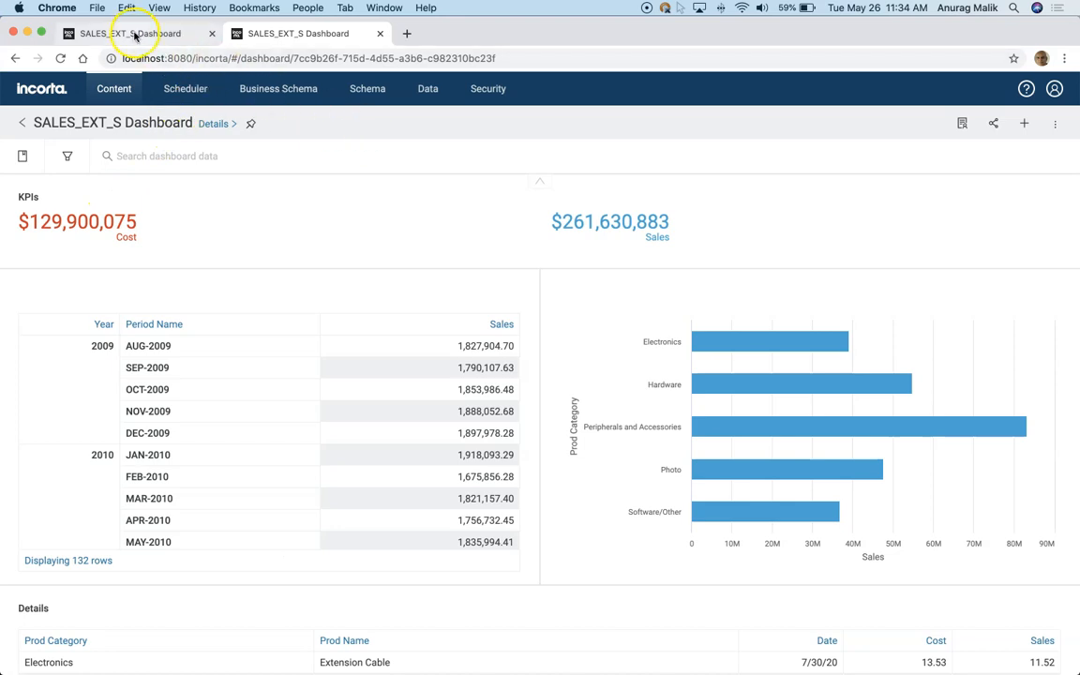
- Open the lookup_ids table of the LOOKUP_S schema in the other browser tab to examine its columns
left_click(134, 34)
left_click(367, 89)
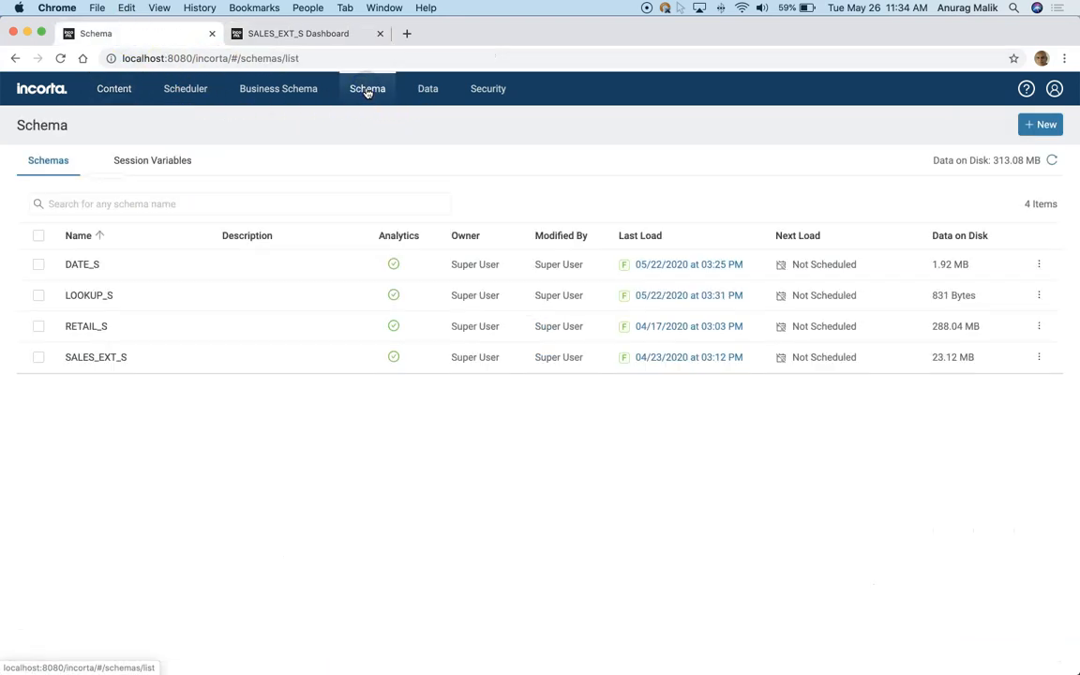
left_click(83, 296)
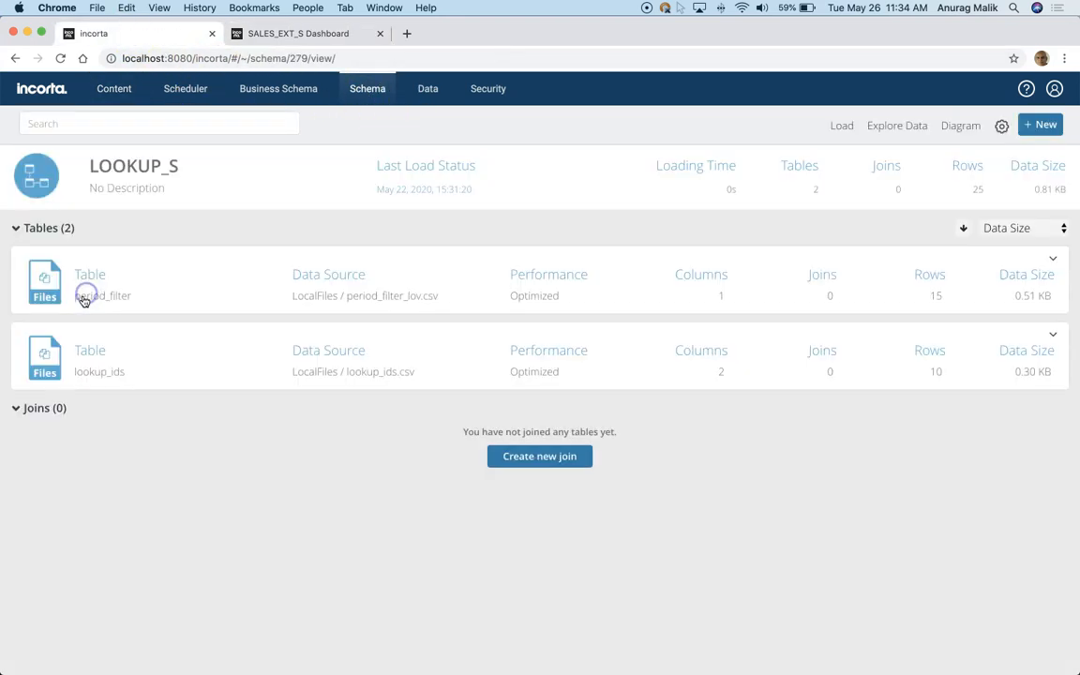
left_click(89, 371)
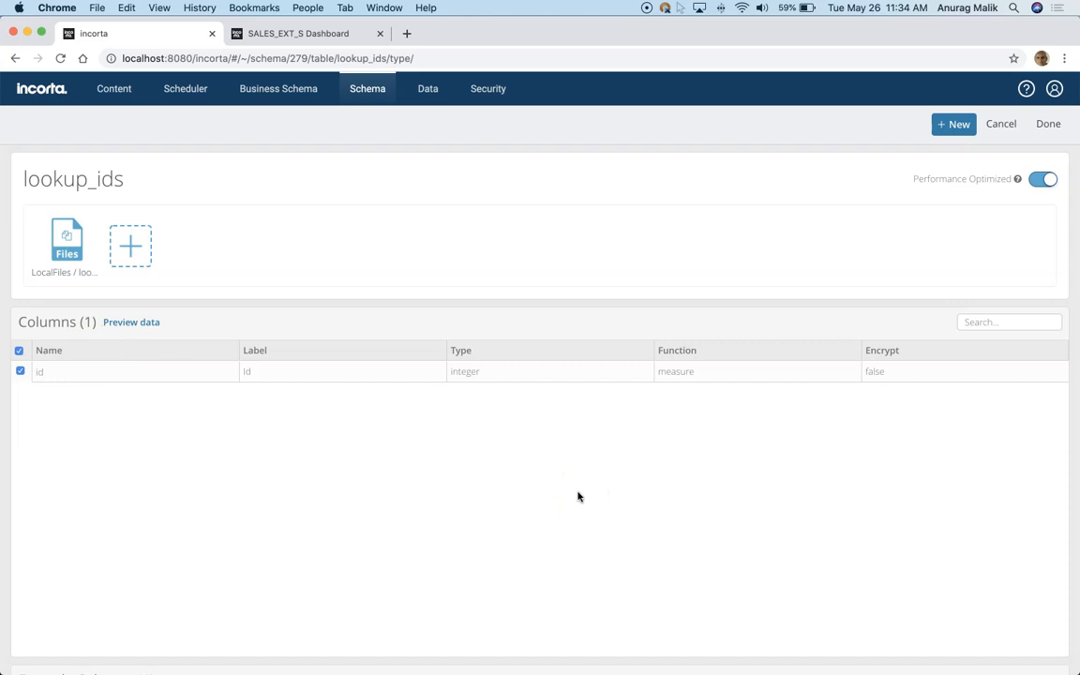
- Add a new presentation variable in the filter and prompt settings of the SALES_EXT_S Dashboard
left_click(319, 33)
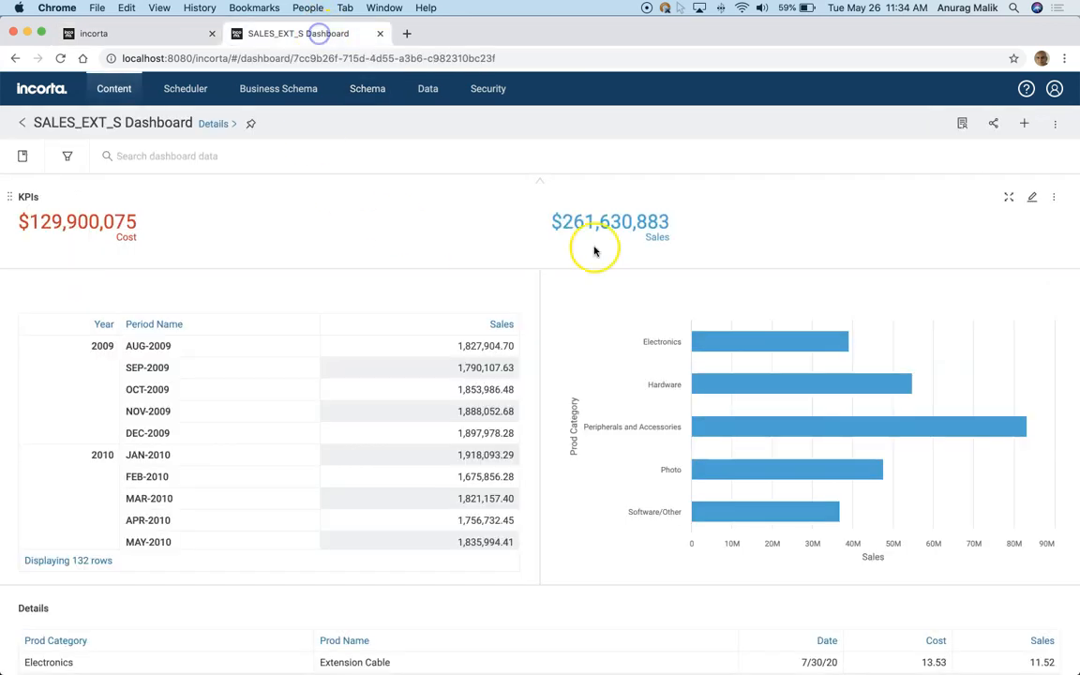
left_click(1054, 123)
left_click(988, 192)
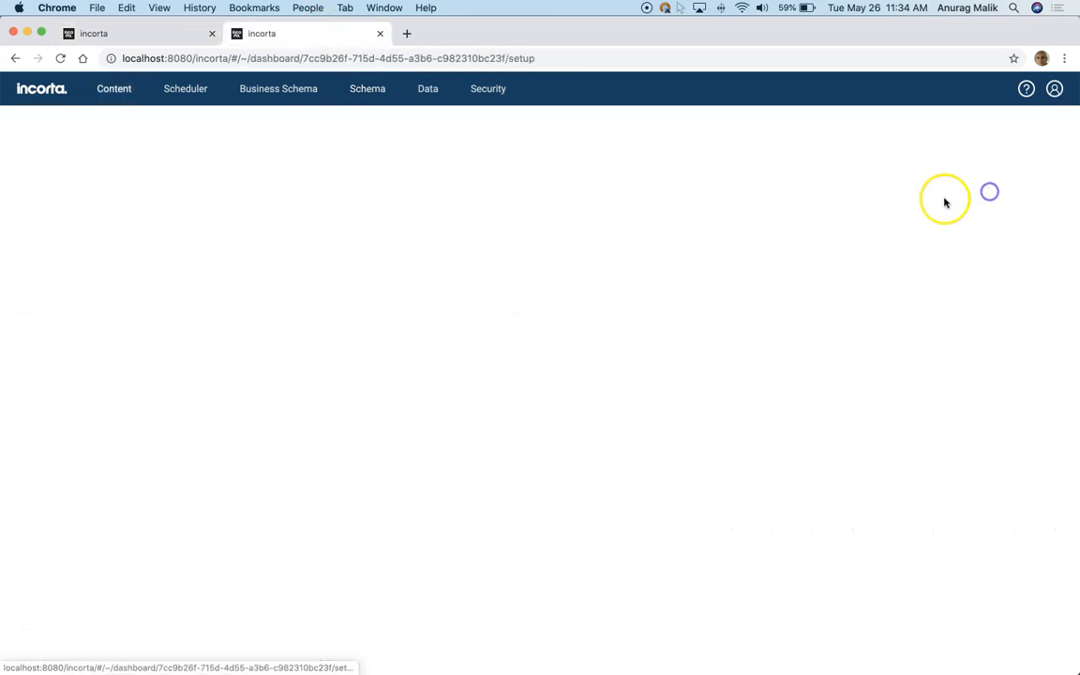
left_click(450, 245)
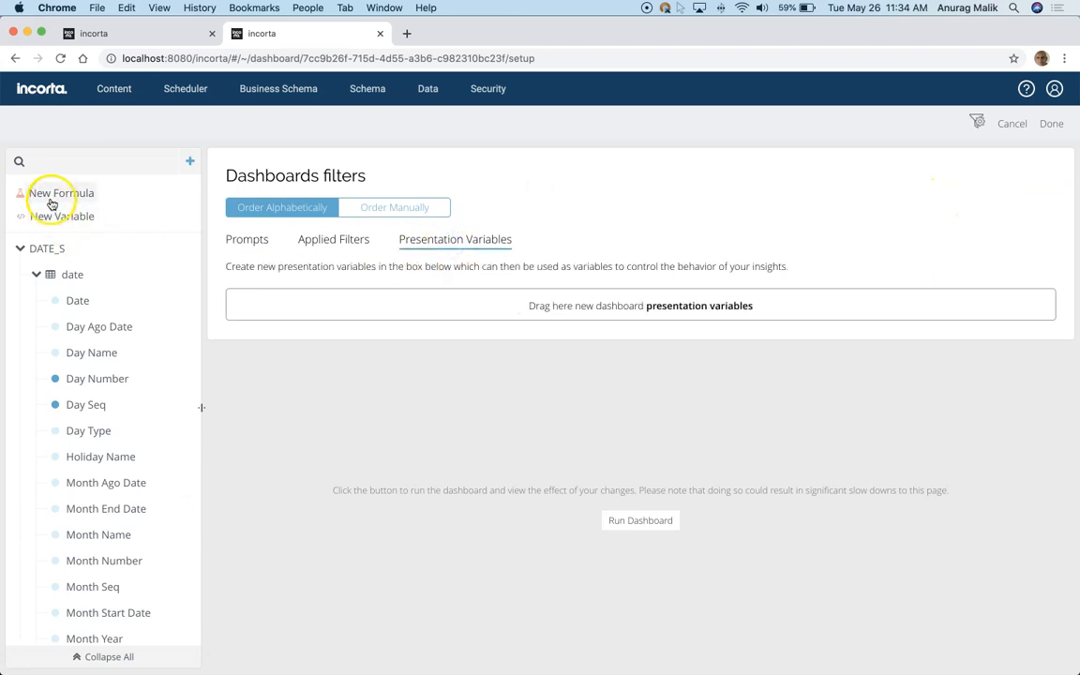
left_click_drag(50, 212, 321, 311)
left_click(321, 307)
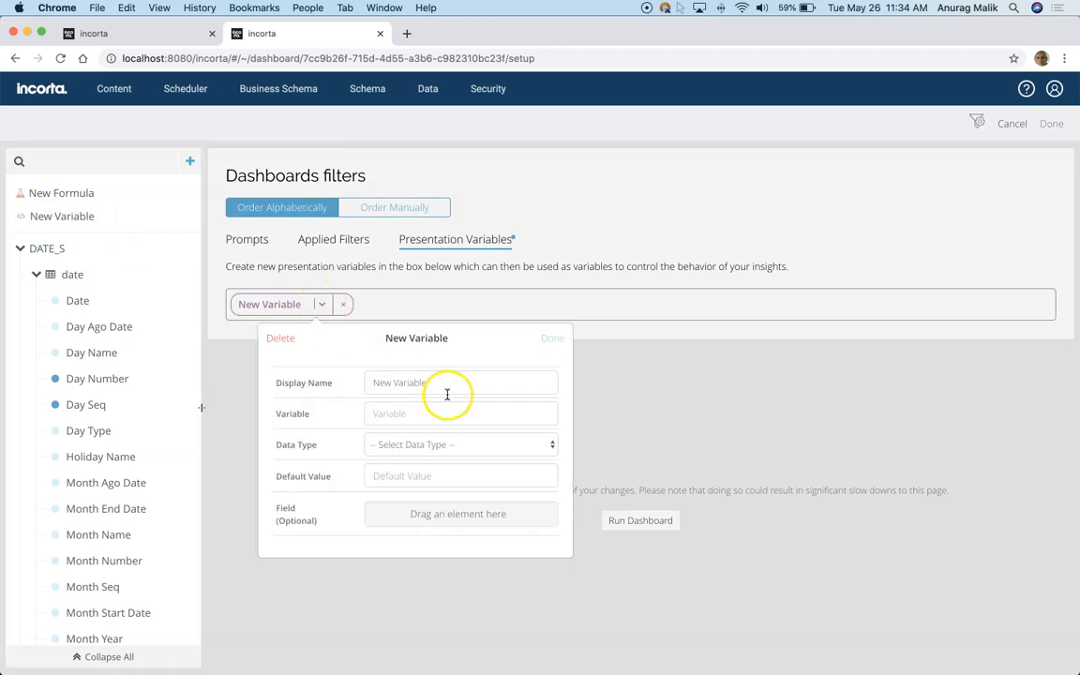
- Give the new variable the display name Select Period, variable name p1, data type string and default value Current Period
left_click_drag(448, 381, 364, 378)
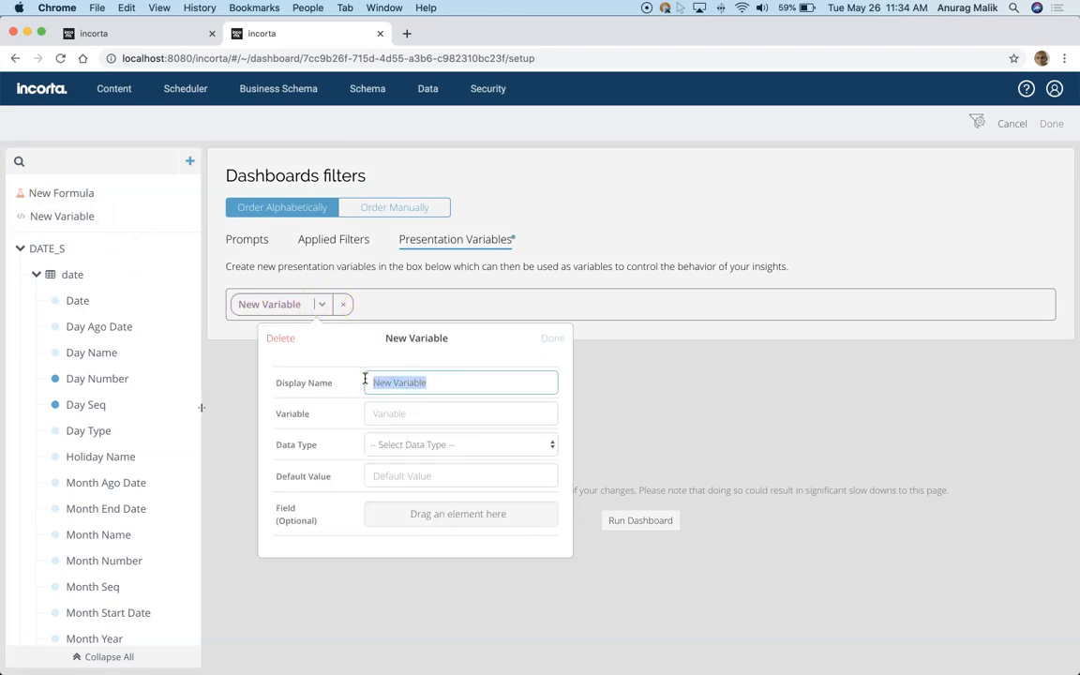
type("Select Period")
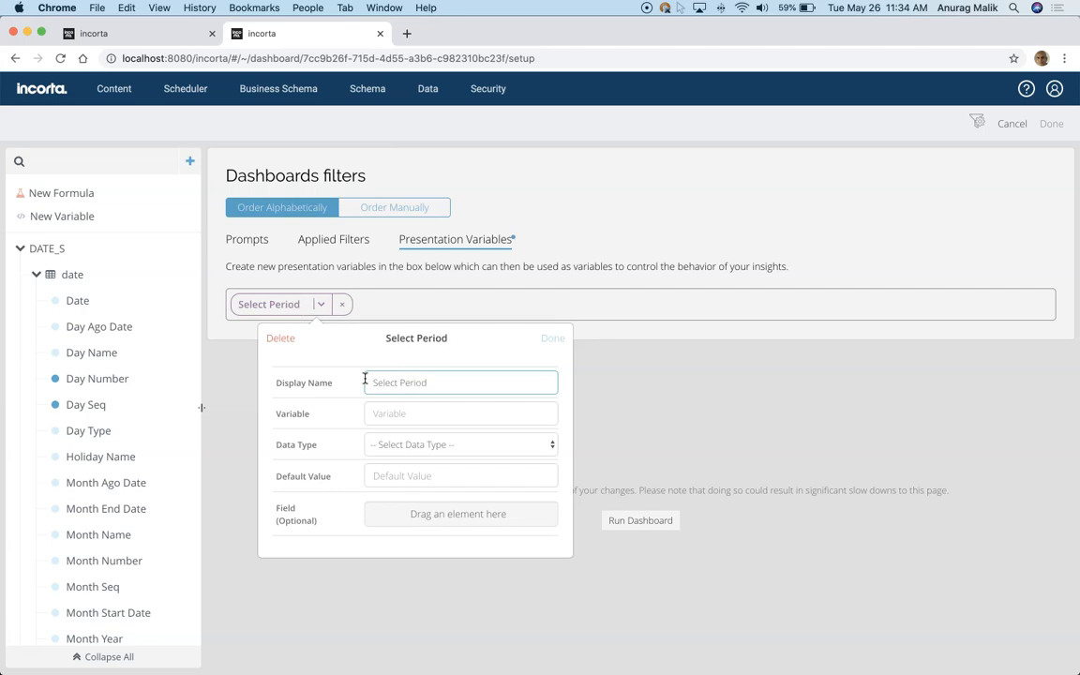
left_click(436, 410)
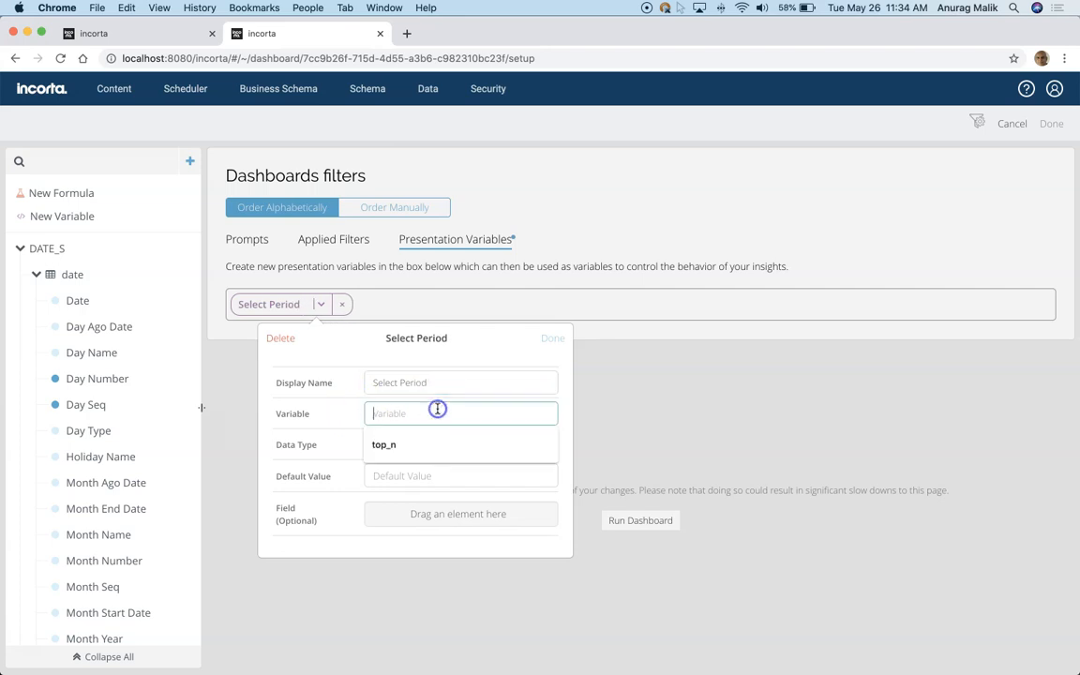
type("p1")
left_click(502, 444)
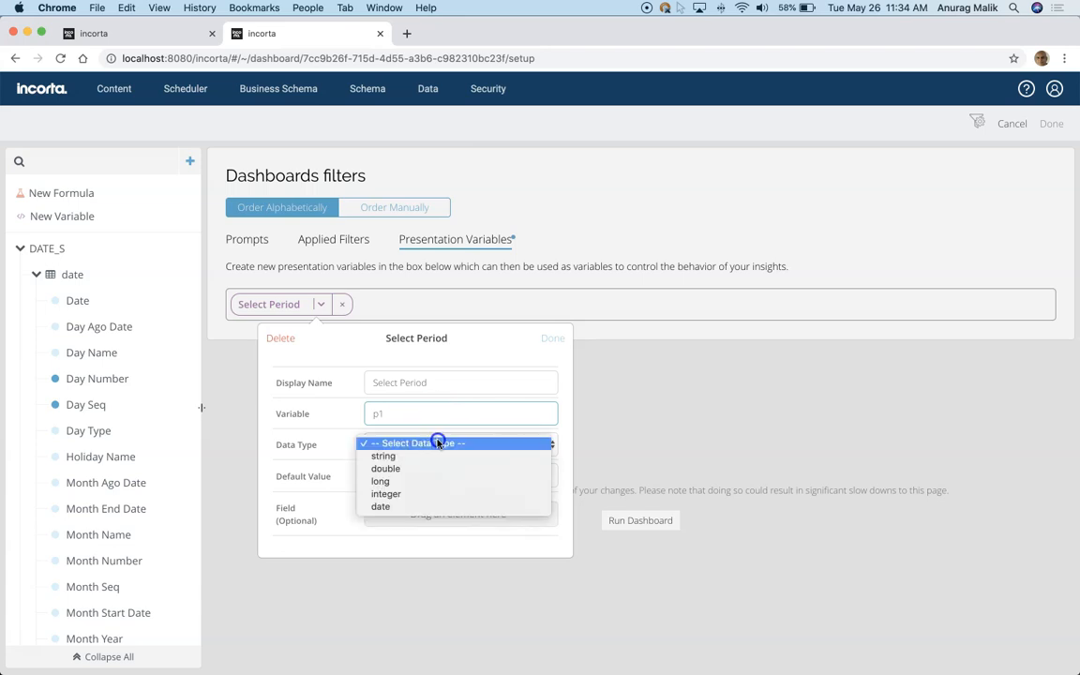
left_click(388, 457)
left_click(407, 476)
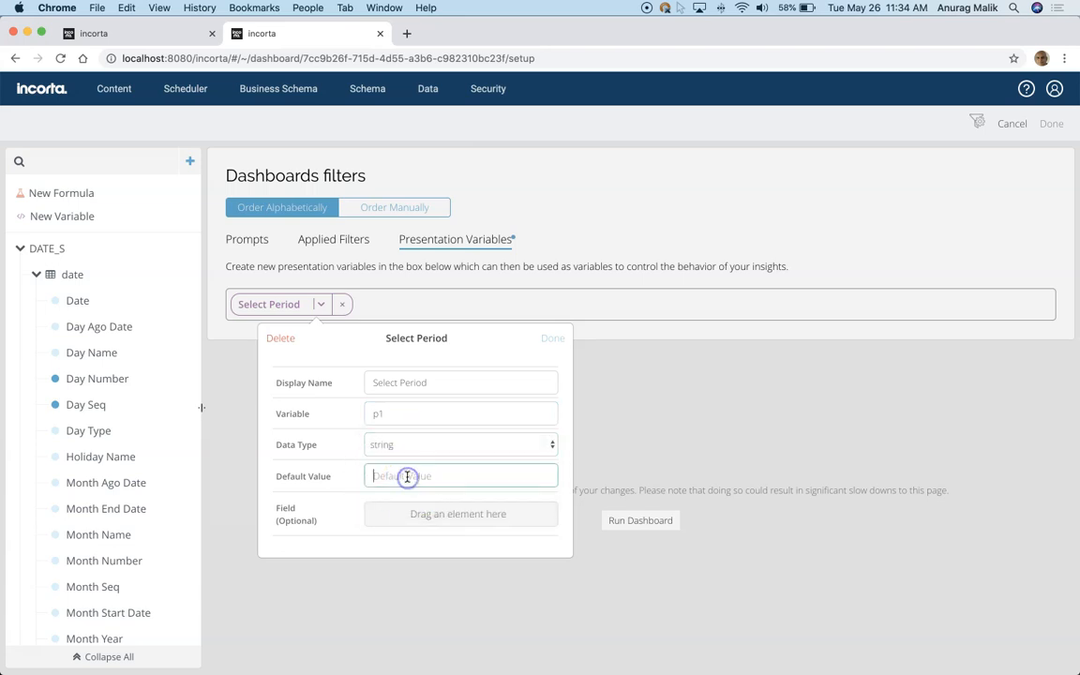
type("CurrentPeriod")
- Add the lookup_ids table from the LOOKUP_S schema to the available data sets
left_click(189, 161)
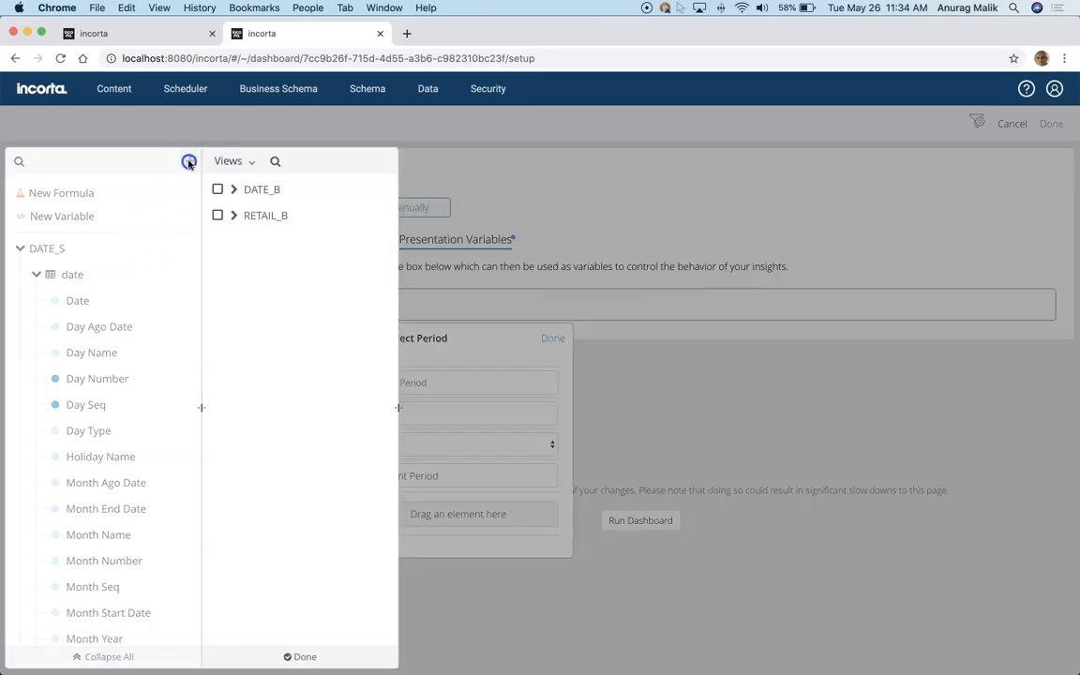
left_click(249, 162)
left_click(231, 209)
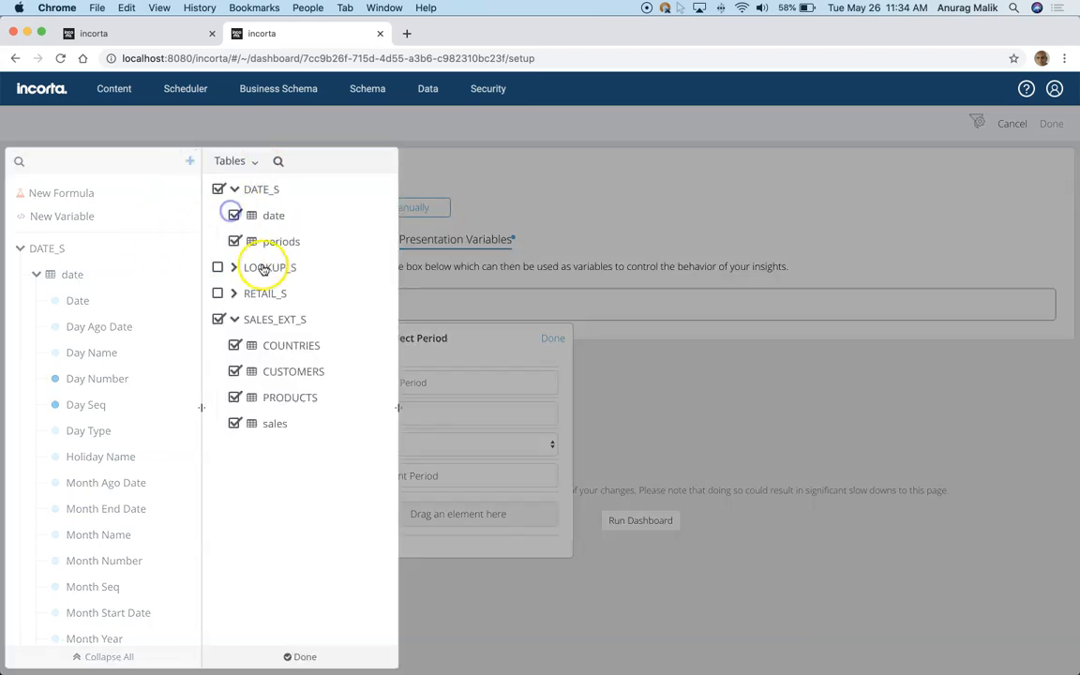
left_click(235, 268)
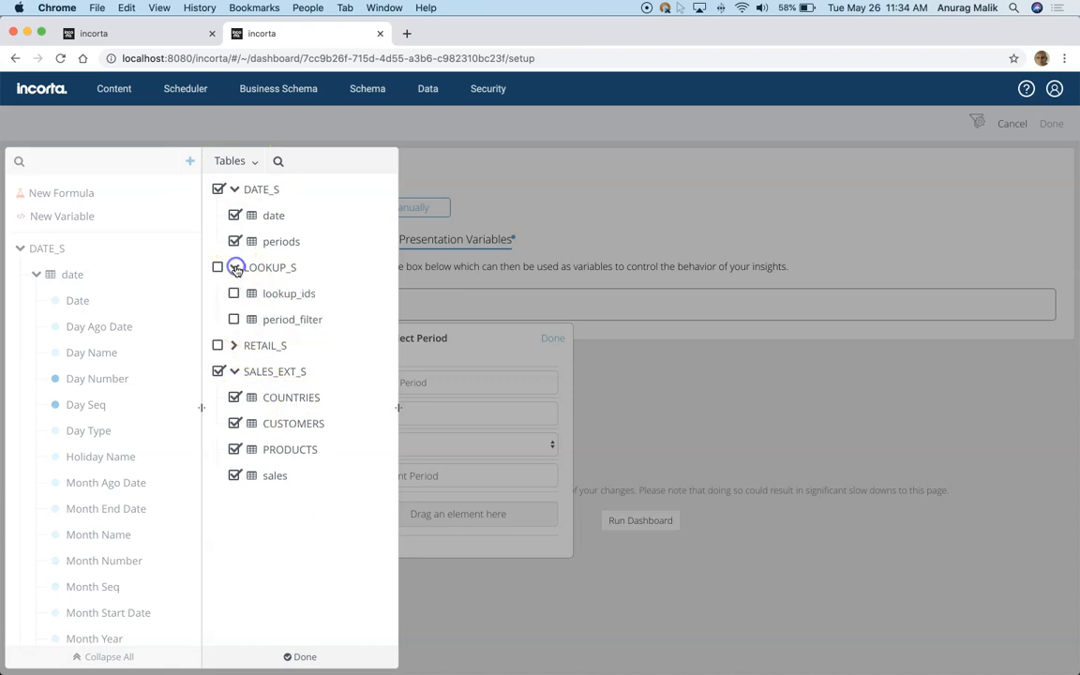
left_click(235, 292)
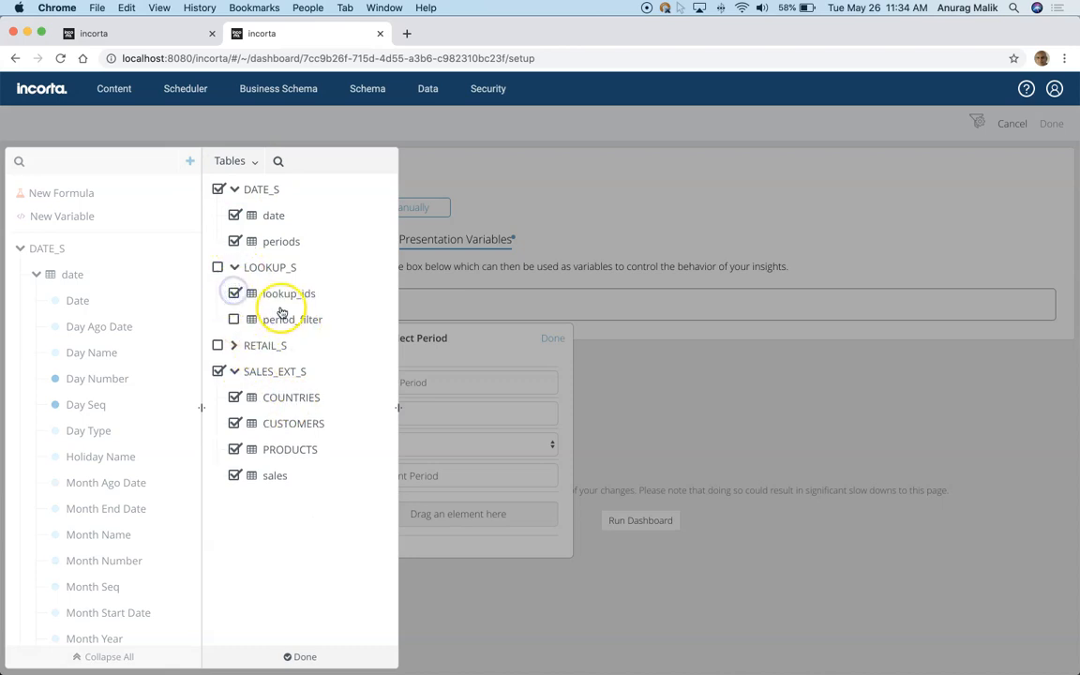
left_click(524, 139)
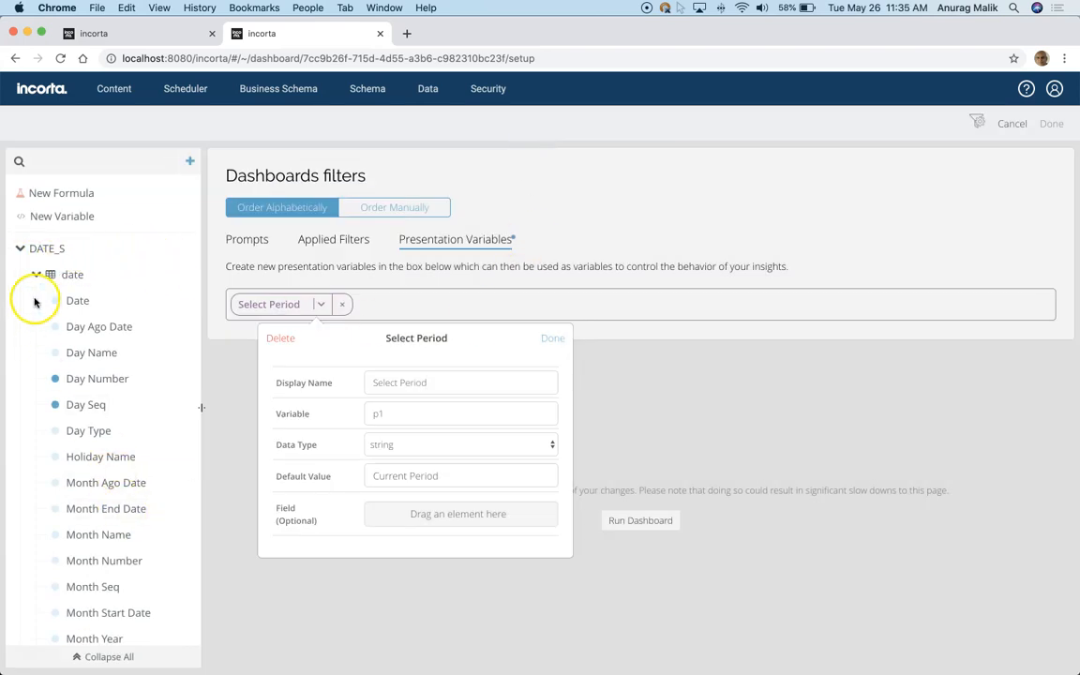
- Assign the Period Name column of lookup_ids as the variable's field and save the dashboard filter settings
left_click(20, 249)
left_click_drag(88, 356, 449, 515)
left_click(550, 338)
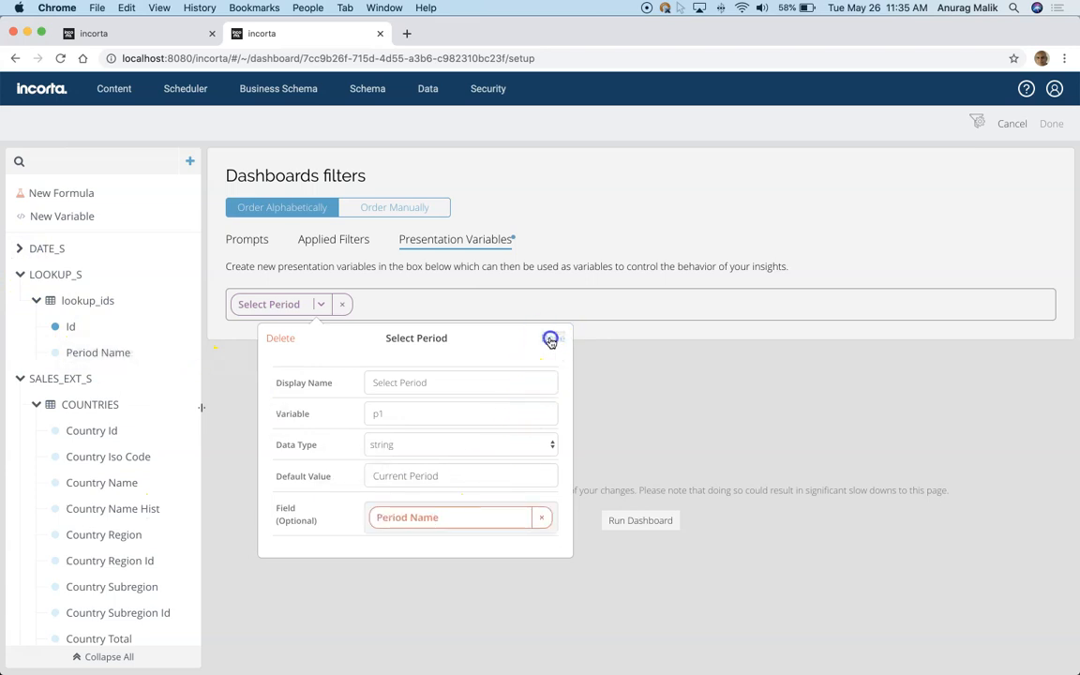
left_click(1049, 125)
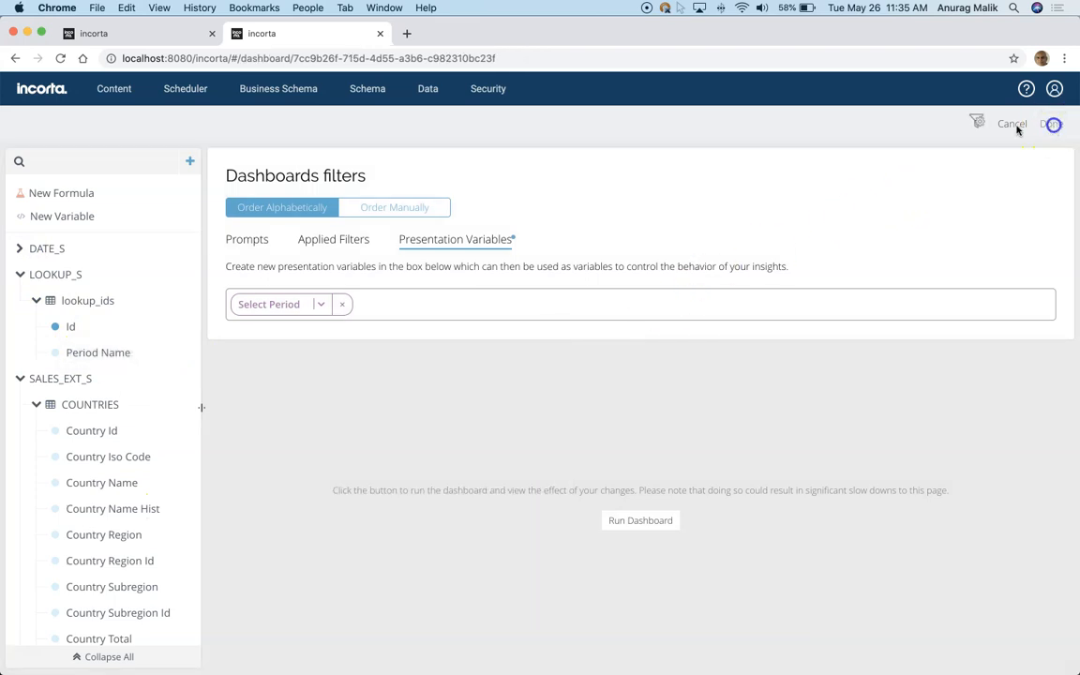
- Examine the values offered by the dashboard's Select Period filter without changing the selection
left_click(110, 187)
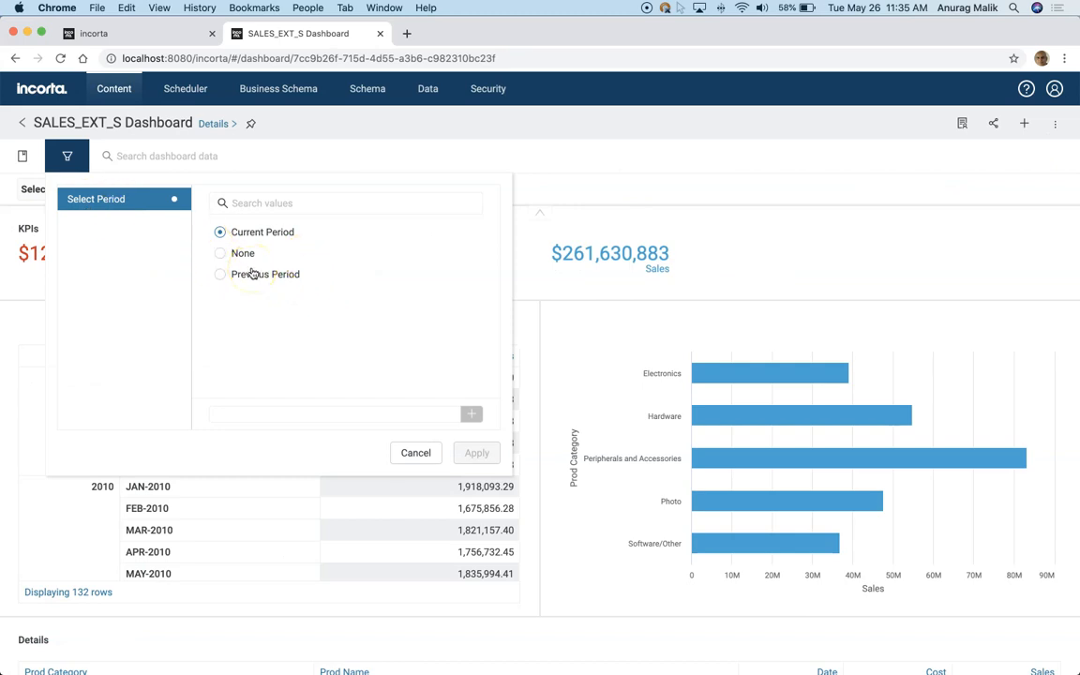
left_click(645, 192)
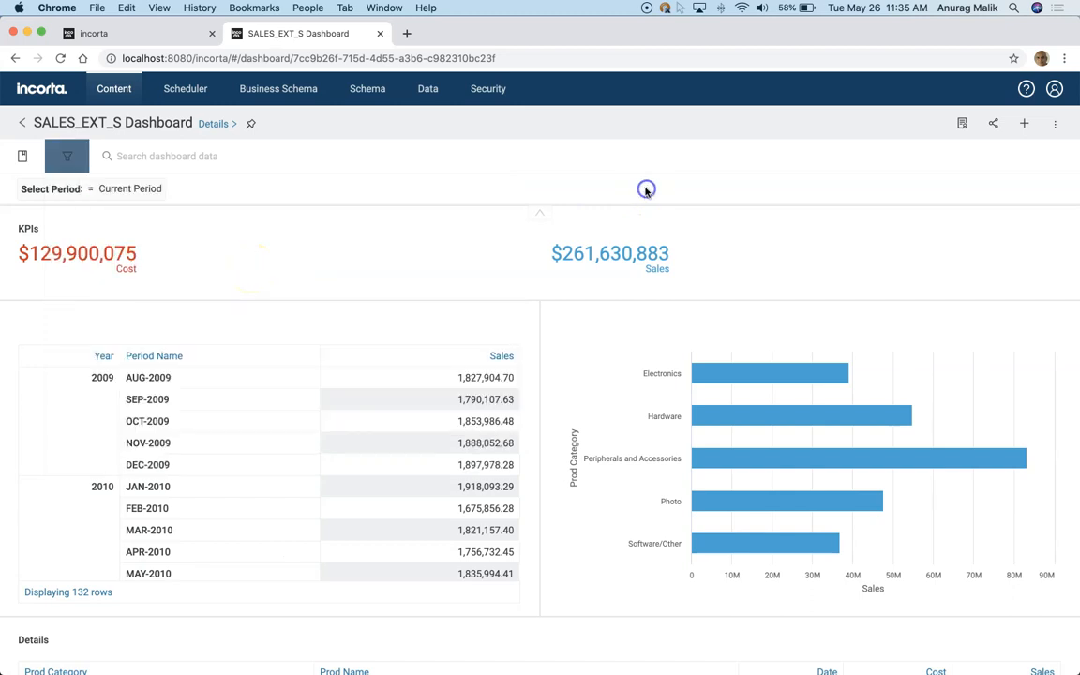
left_click(115, 192)
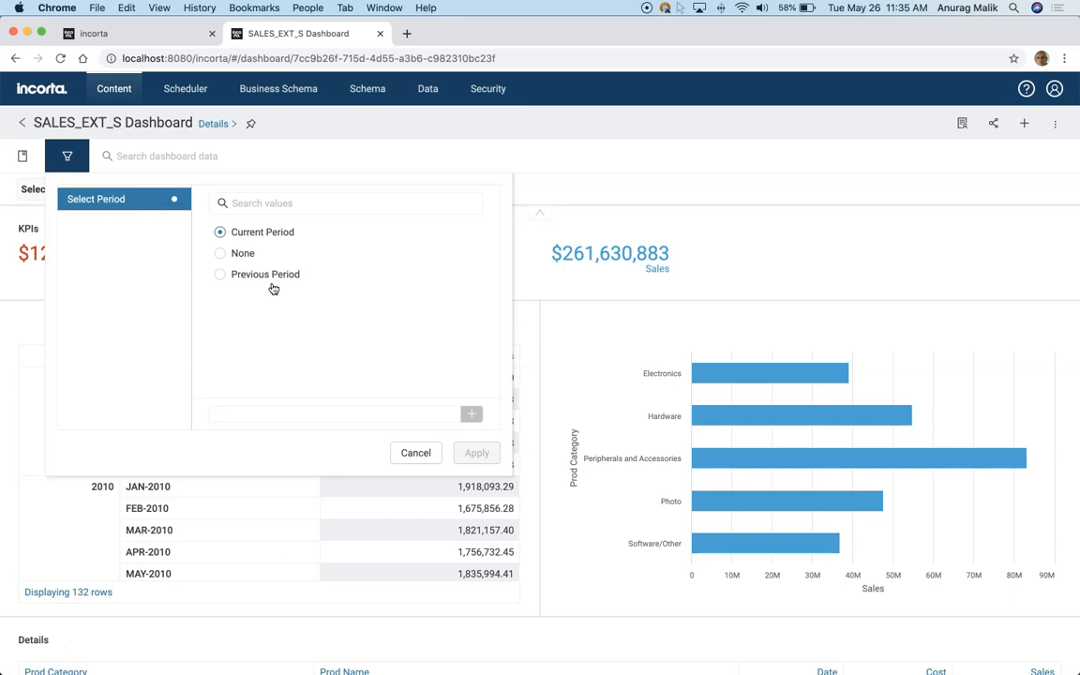
left_click(588, 164)
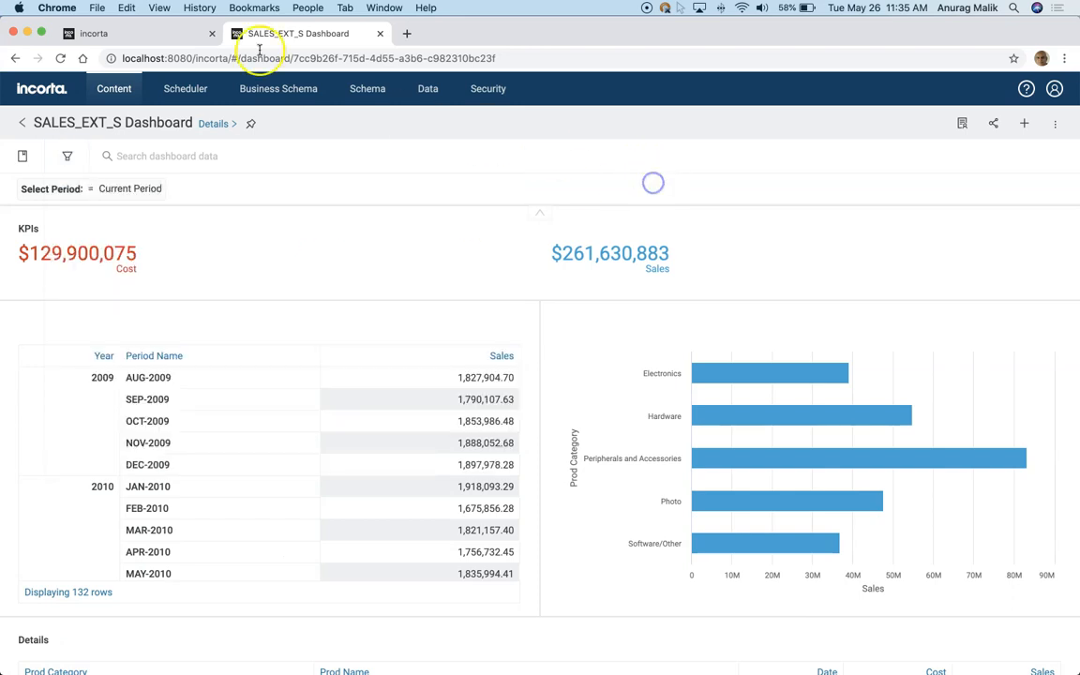
- Examine the lookup_ids table's file data source and its period_name formula column in the schema tab
left_click(94, 34)
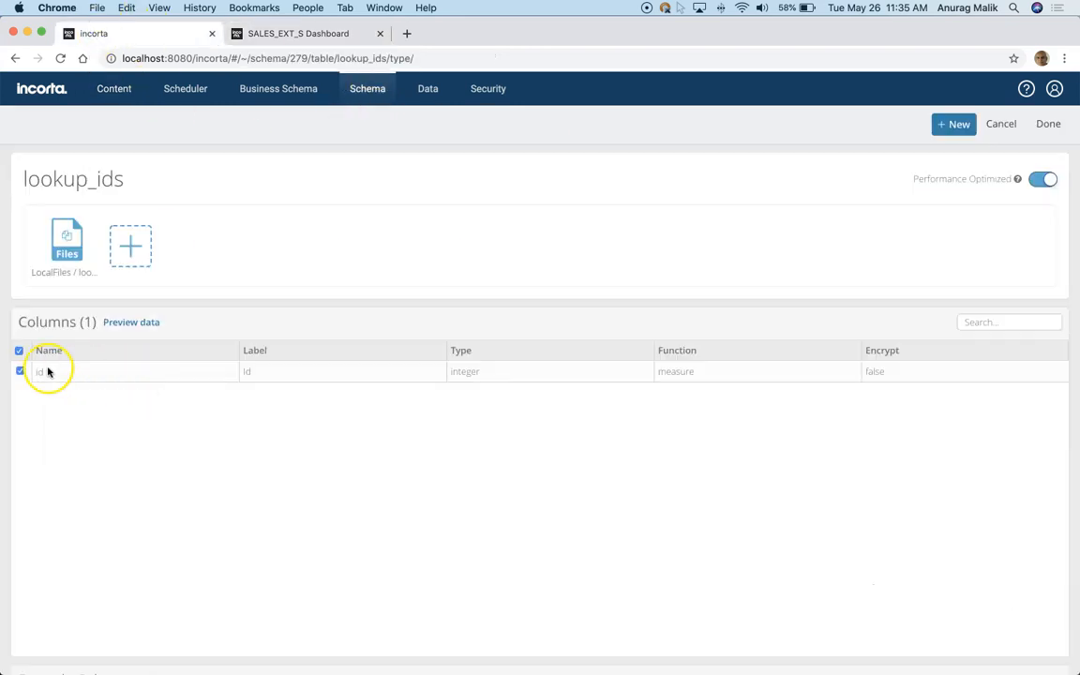
left_click(63, 242)
scroll(521, 420, "down", 5)
scroll(521, 420, "down", 2)
left_click(415, 597)
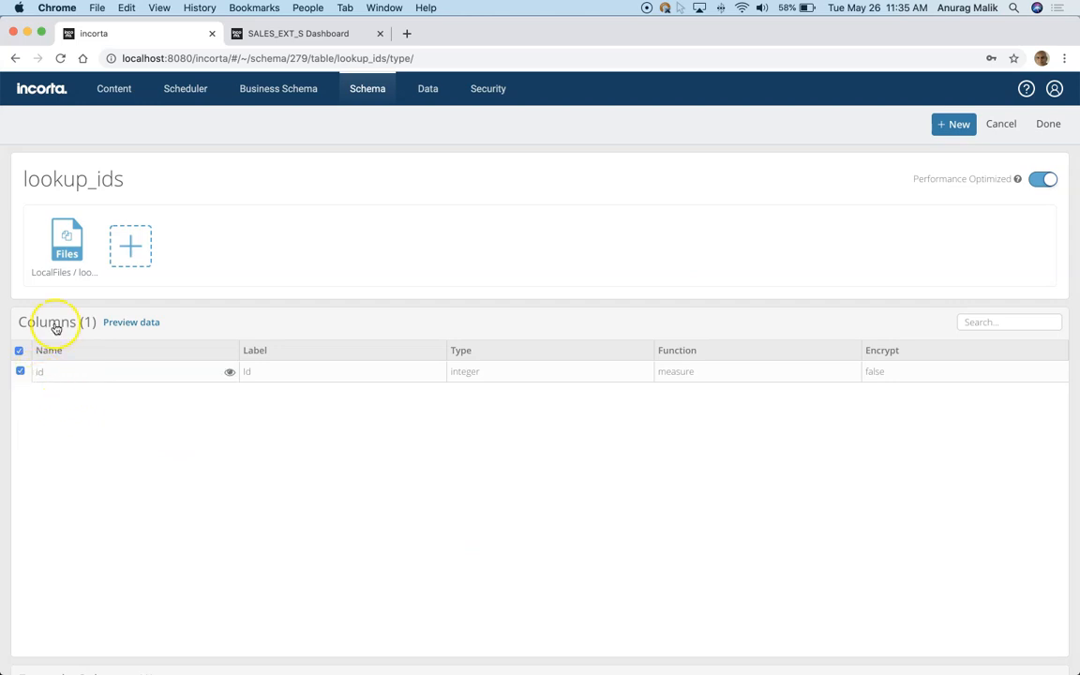
scroll(368, 423, "down", 8)
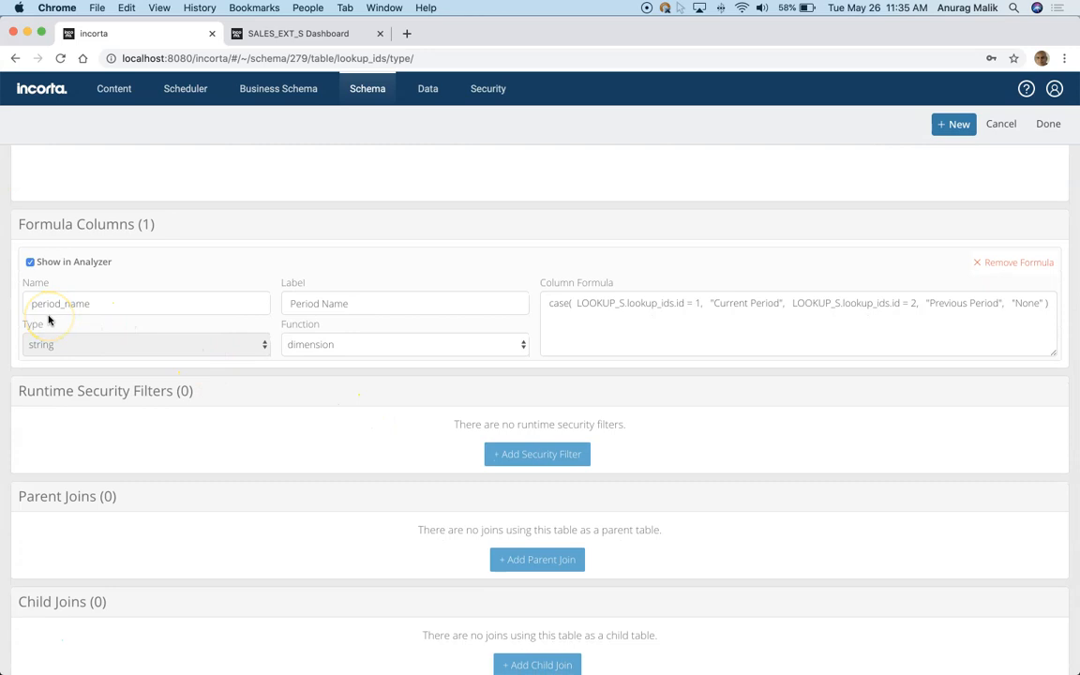
- Examine the period_name case formula of the lookup_ids table in the Formula Builder and leave the table without saving
left_click(825, 333)
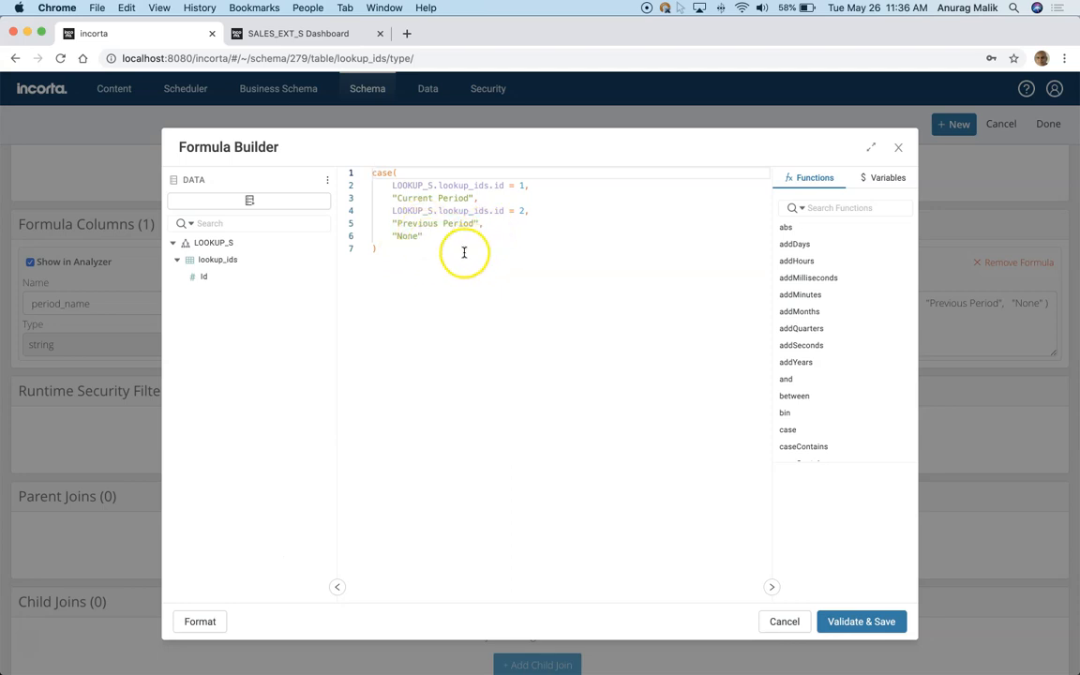
left_click(784, 621)
left_click(1000, 125)
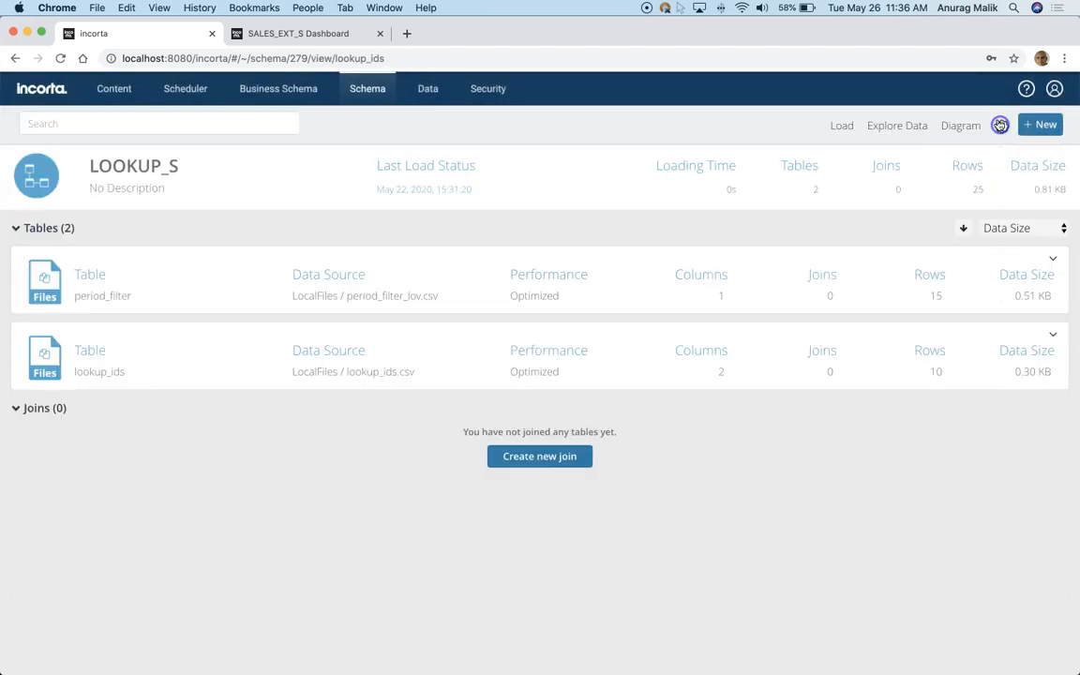
- Review the Select Period filter's values on the SALES_EXT_S Dashboard and close the filter without changing the selection
left_click(225, 34)
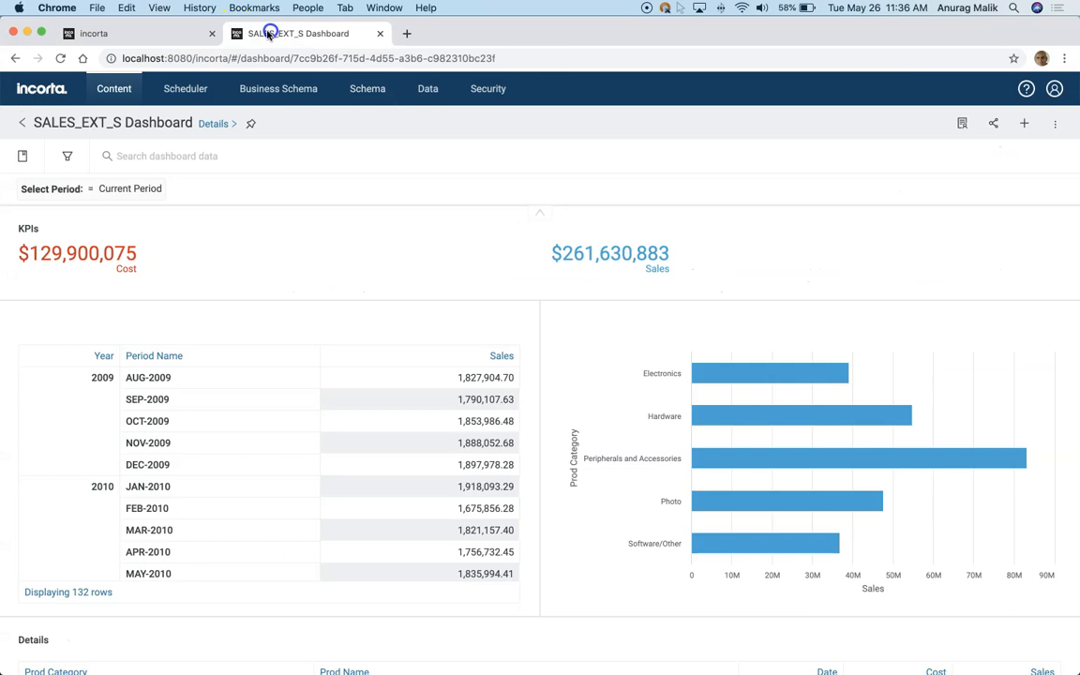
left_click(110, 186)
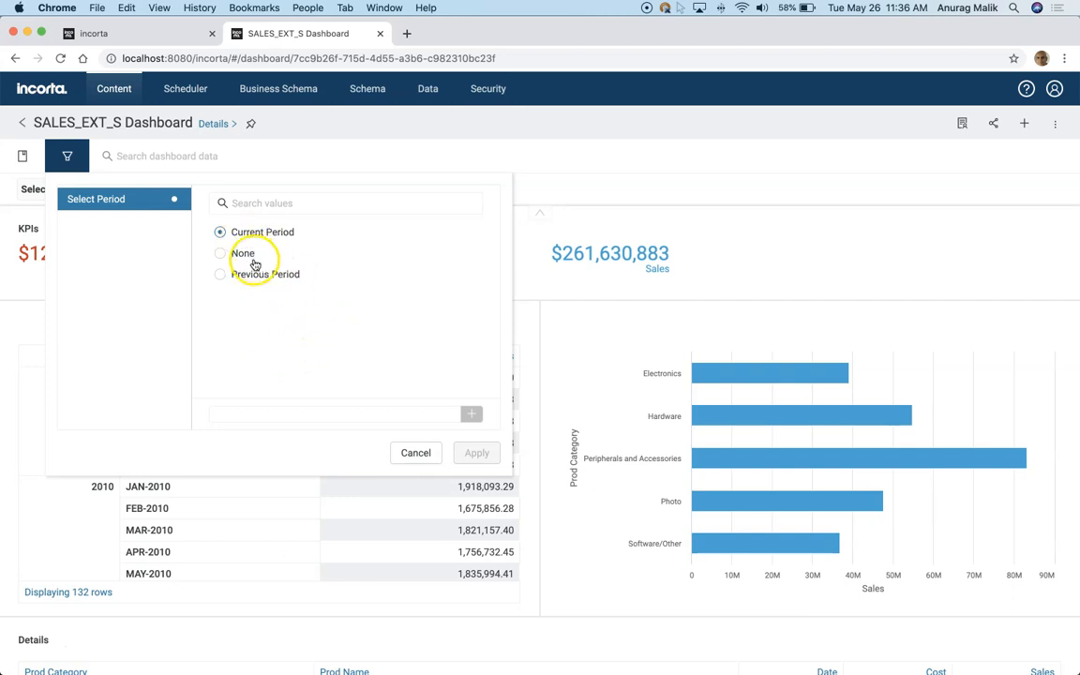
left_click(413, 453)
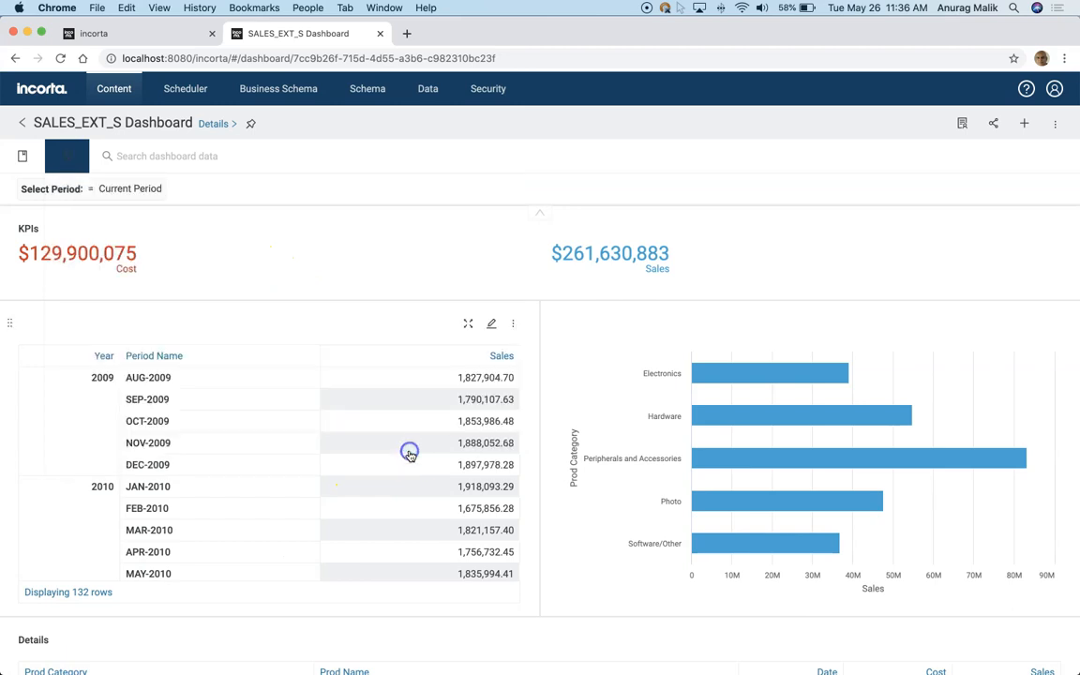
- Return to the schema browser tab and open the list of session variables
left_click(109, 36)
left_click(366, 89)
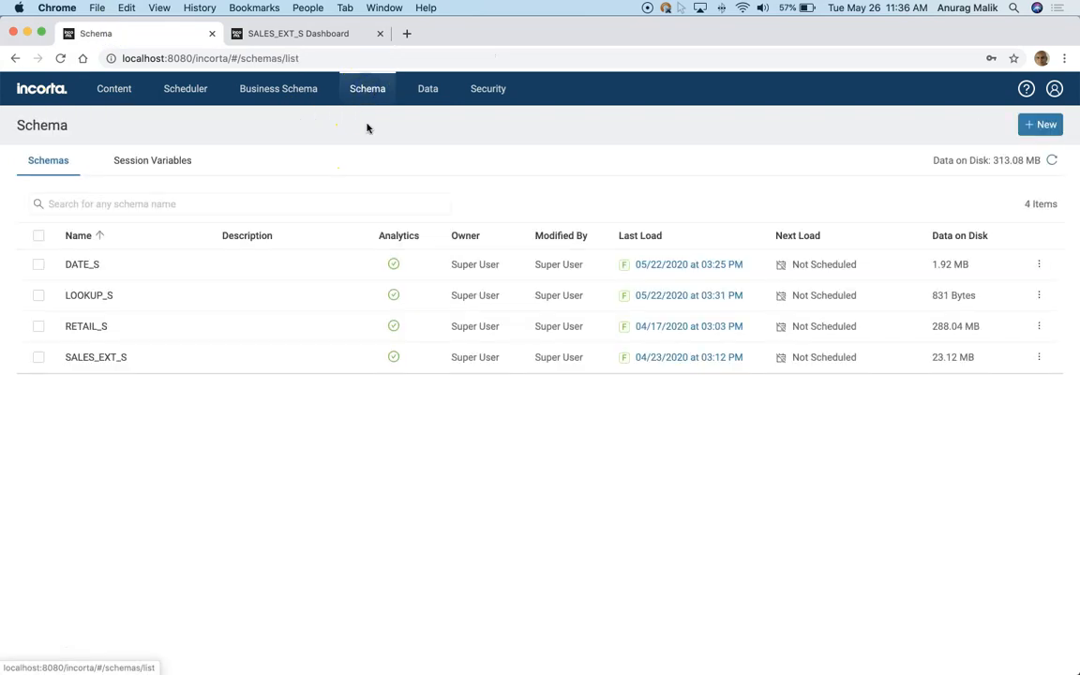
left_click(175, 161)
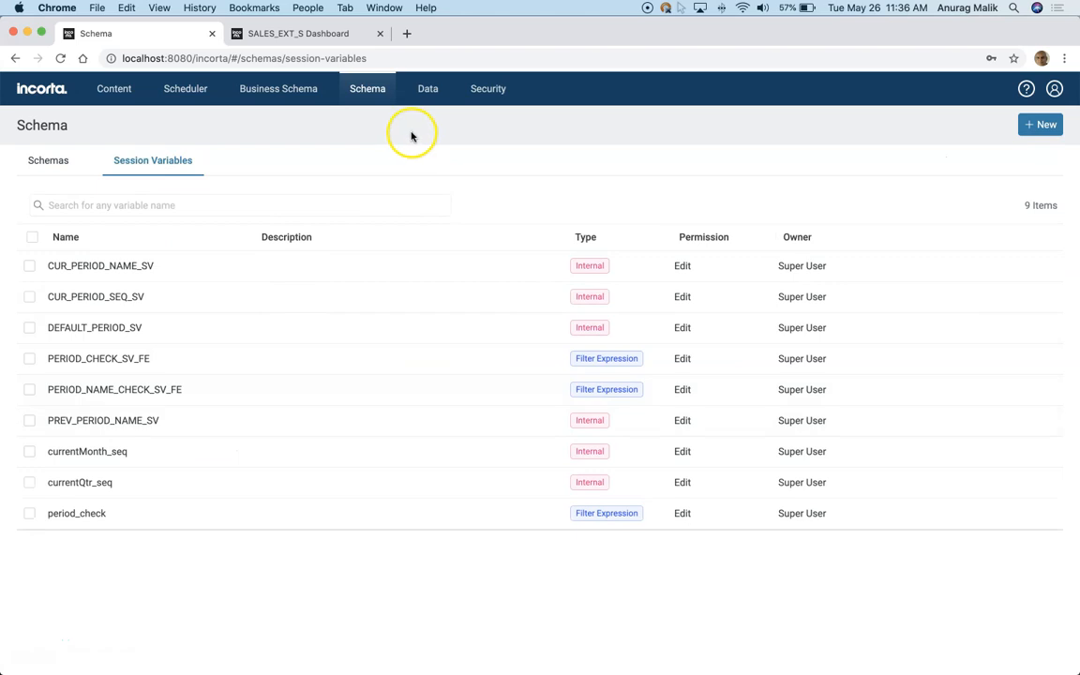
- Open the schema list in a separate browser tab and preview the data of the periods table in DATE_S
left_click(304, 35)
left_click(360, 92, "super")
left_click(456, 35)
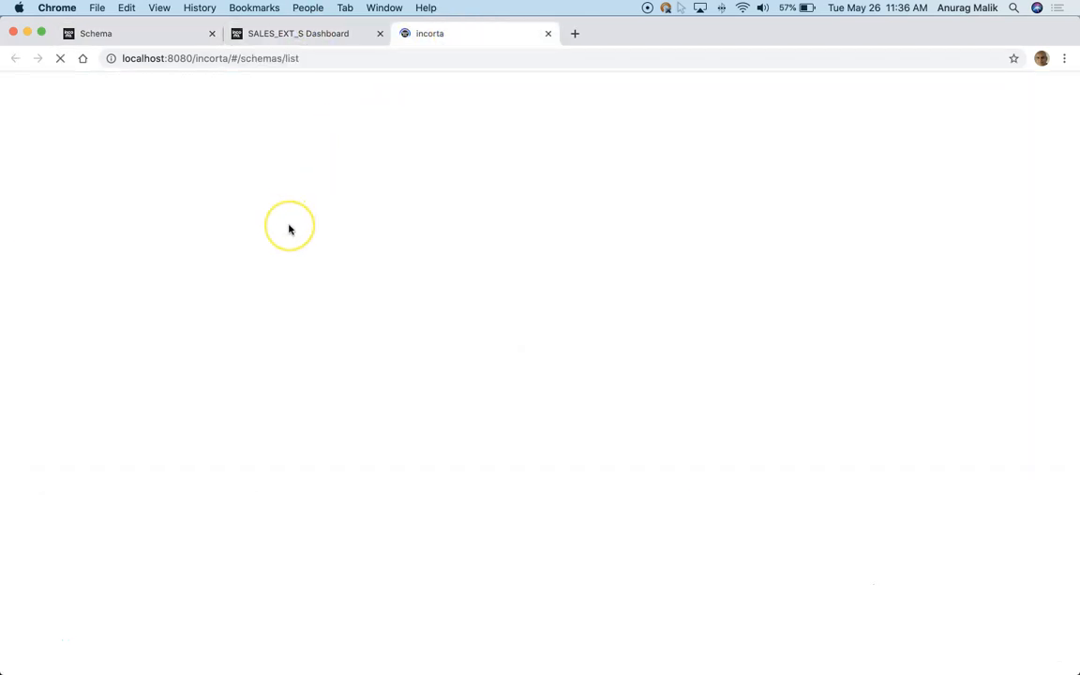
left_click(77, 295)
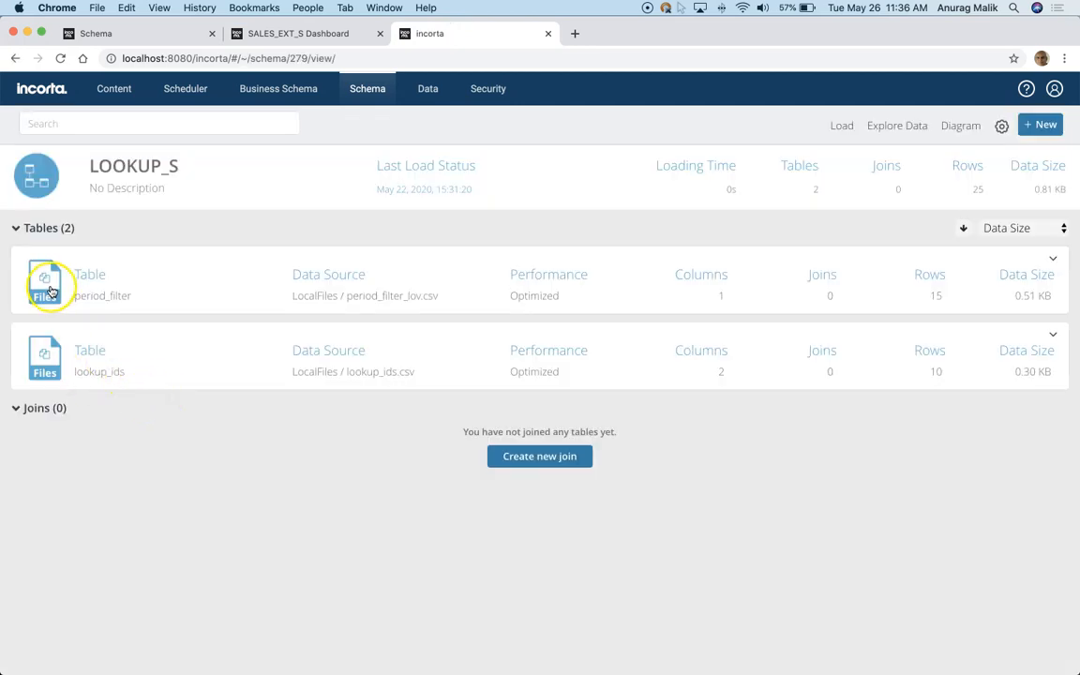
left_click(375, 90)
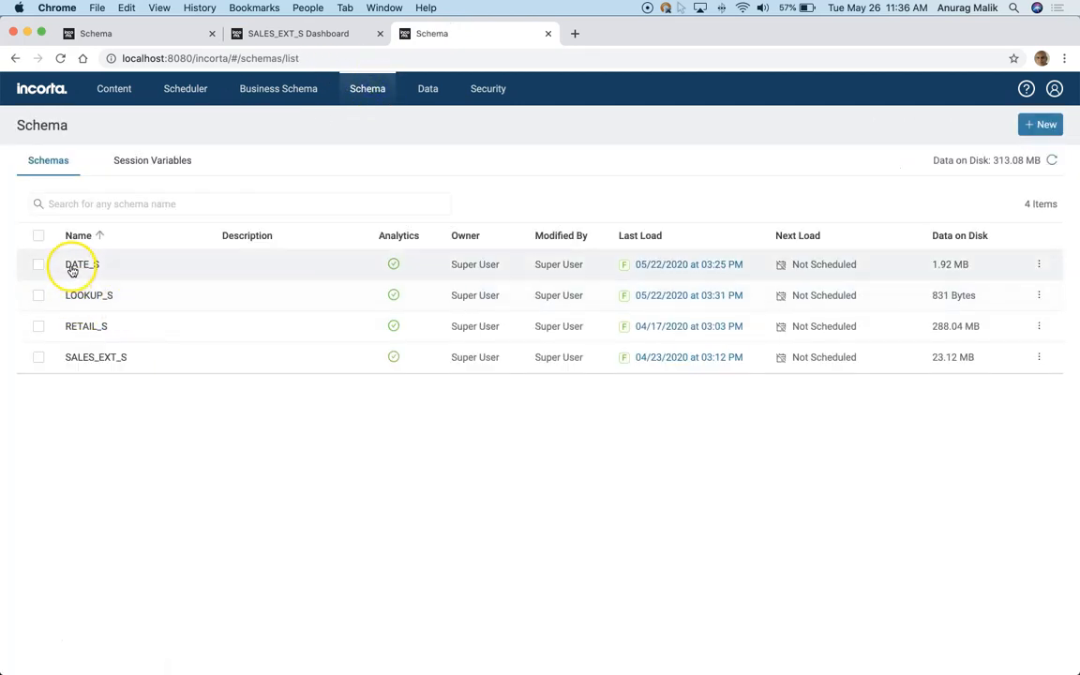
left_click(80, 266)
left_click(58, 363)
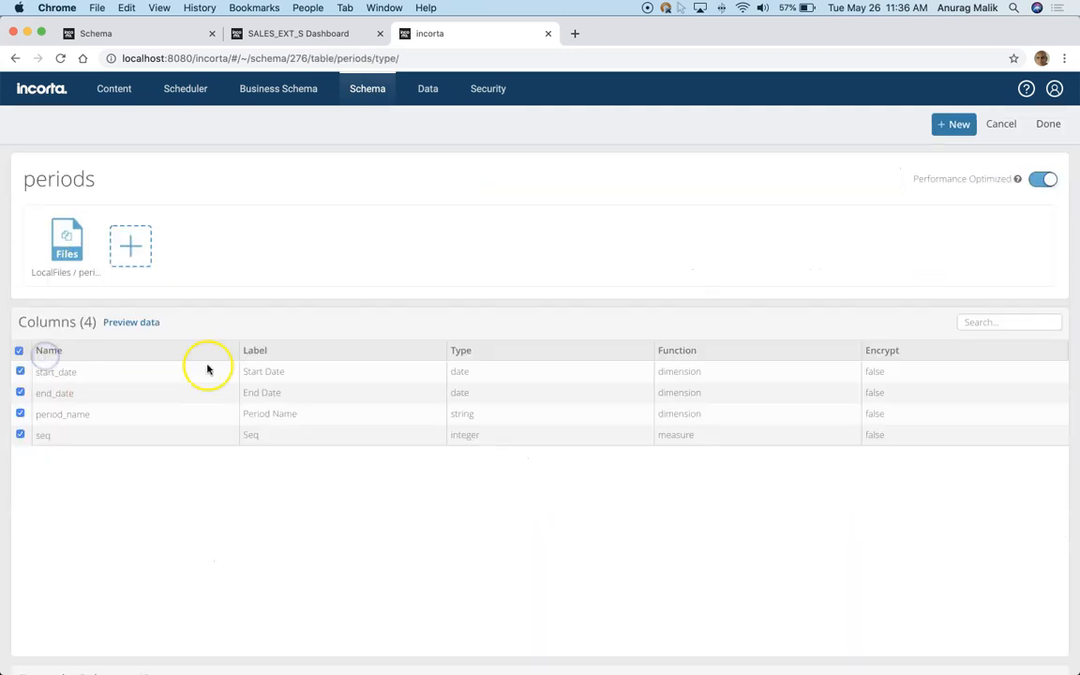
left_click(129, 323)
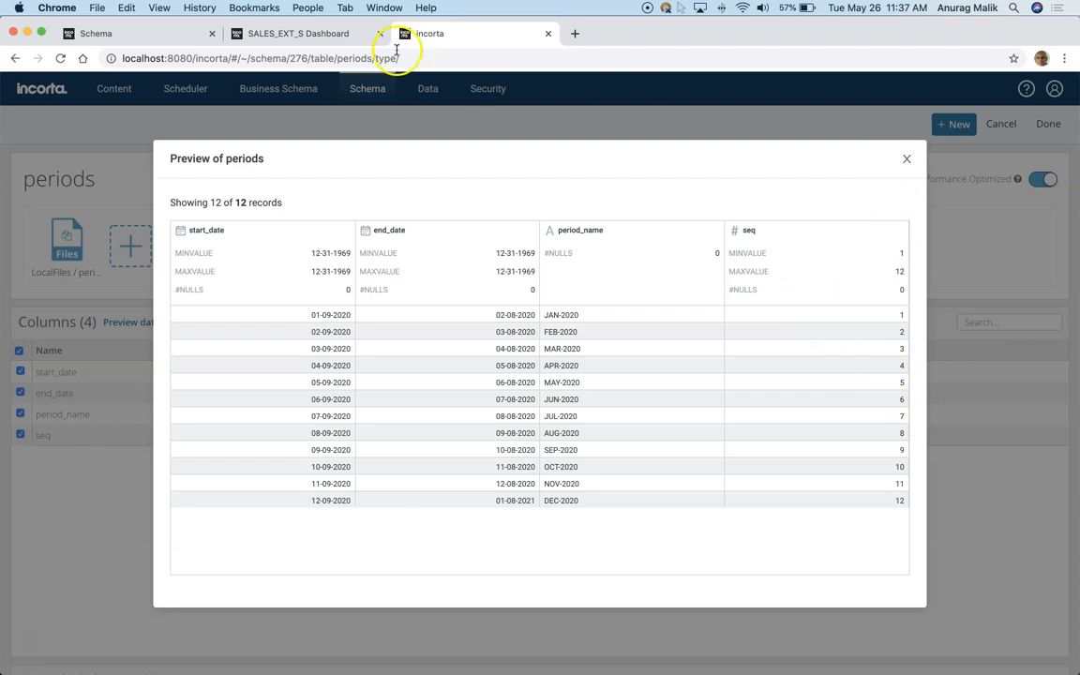
- Examine the query of the CUR_PERIOD_SEQ_SV session variable, test the variable, and close it without changes
left_click(311, 35)
left_click(136, 33)
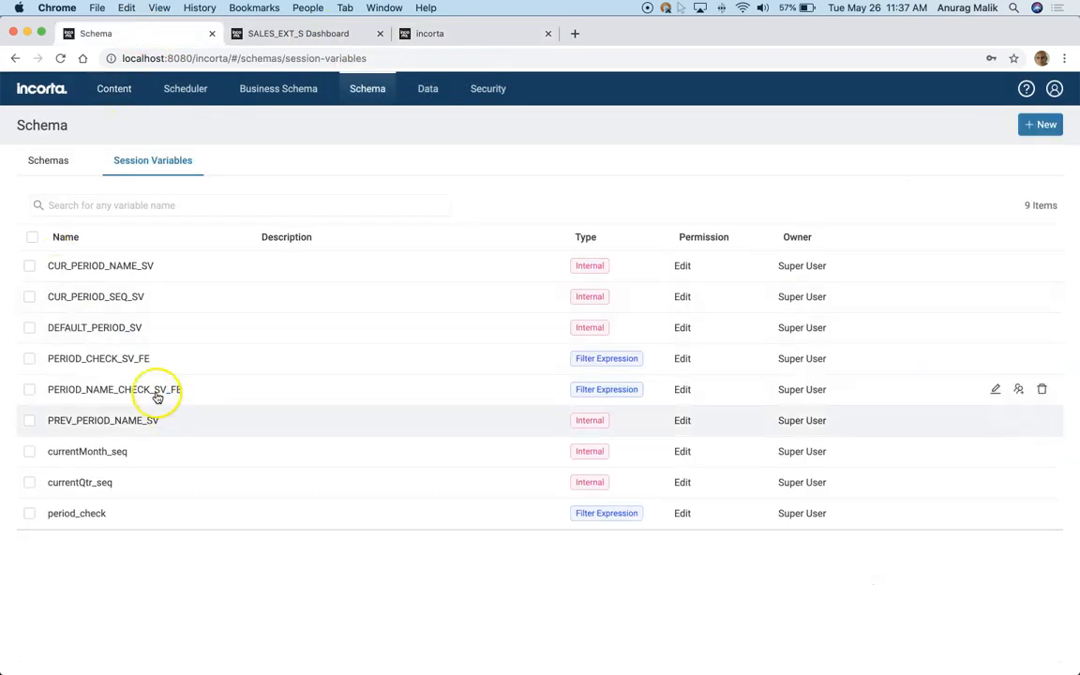
left_click(109, 302)
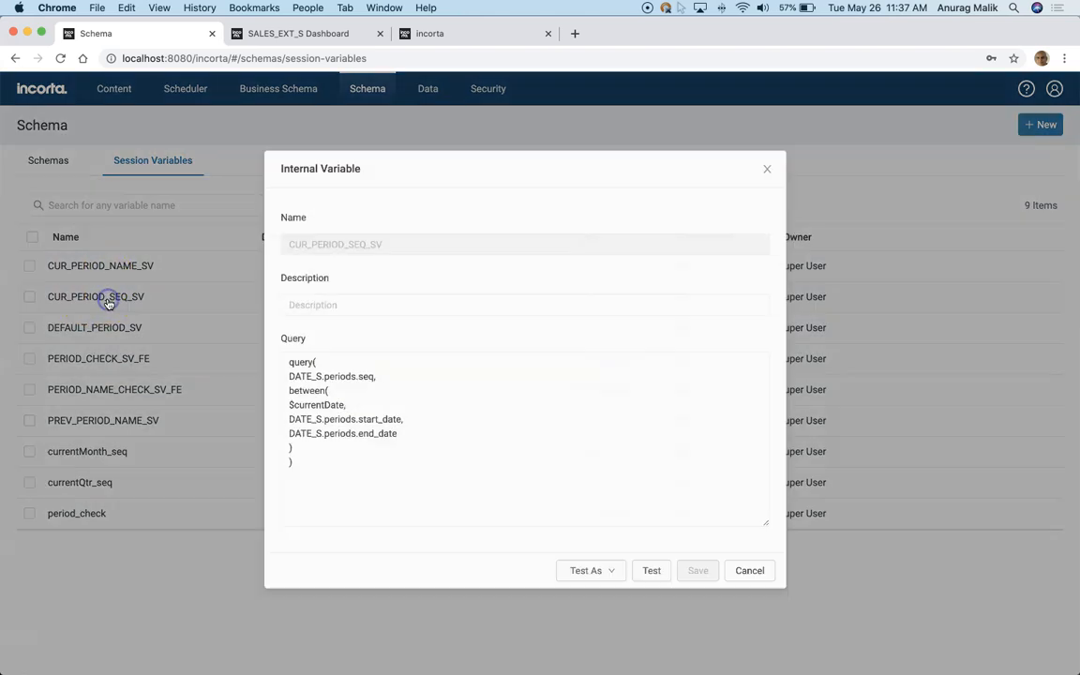
left_click(494, 472)
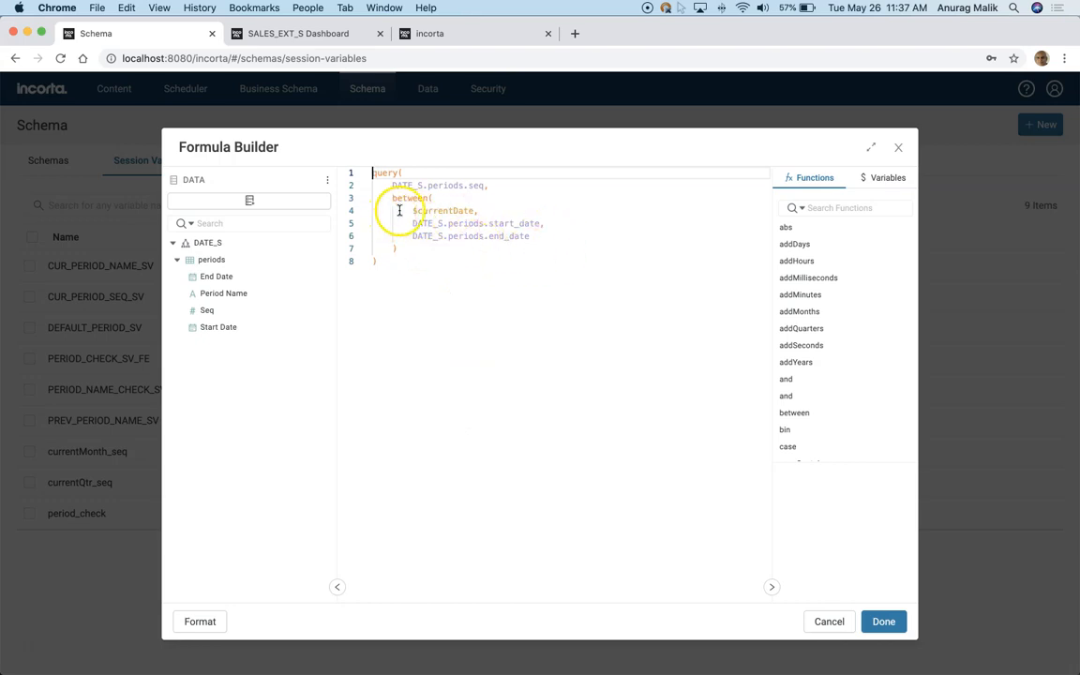
double_click(477, 185)
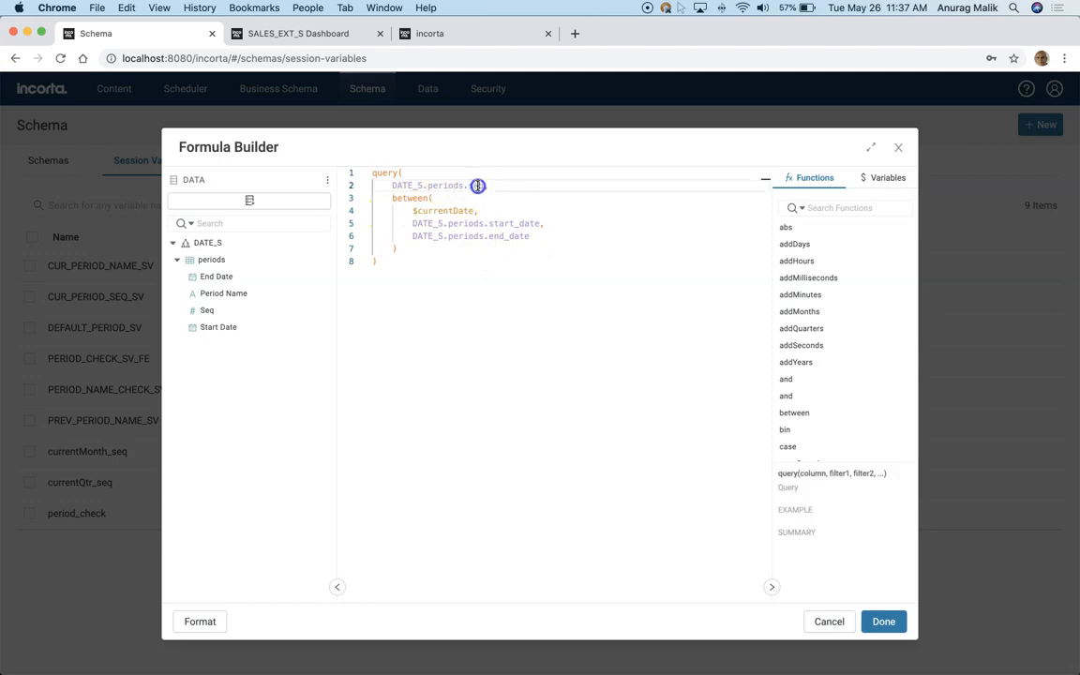
left_click(827, 623)
left_click(672, 582)
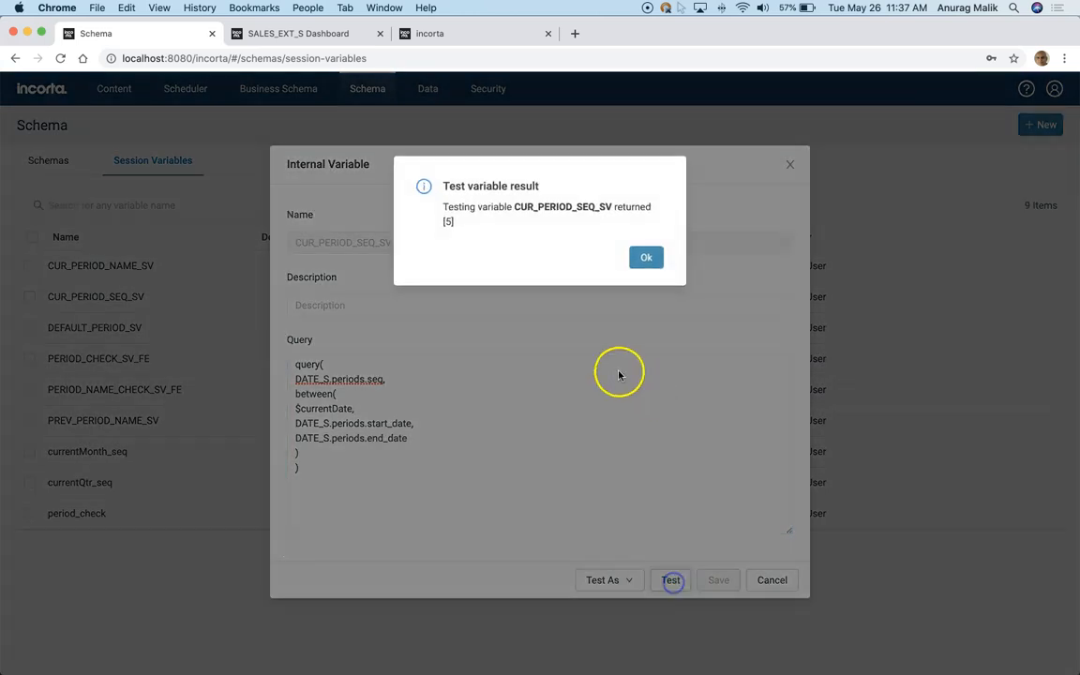
left_click(646, 257)
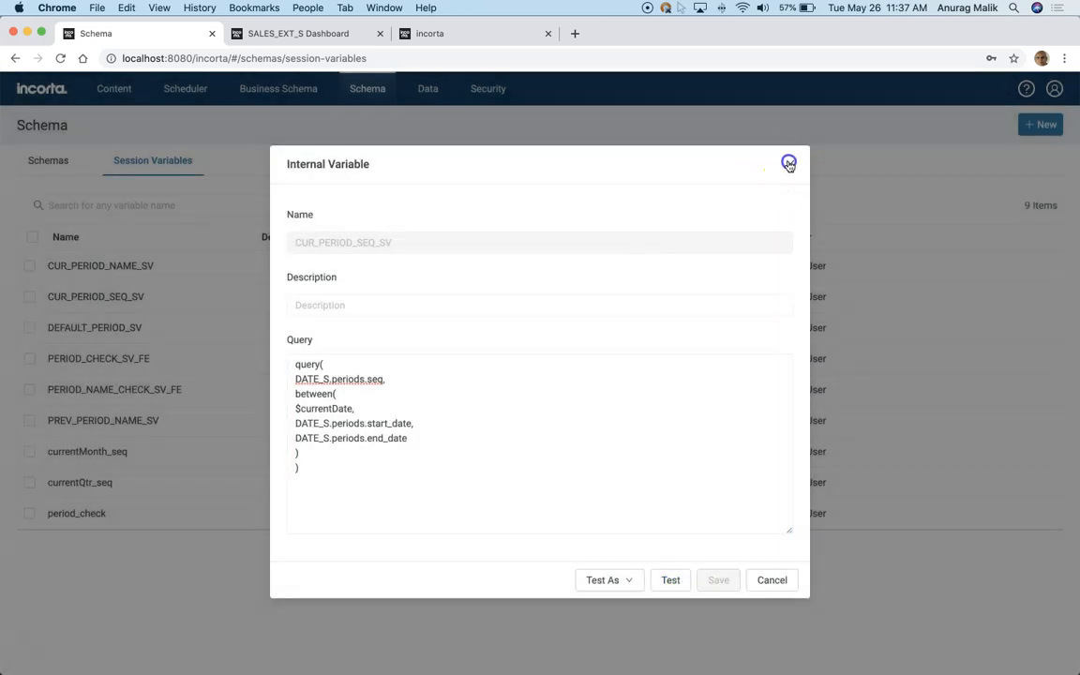
left_click(788, 164)
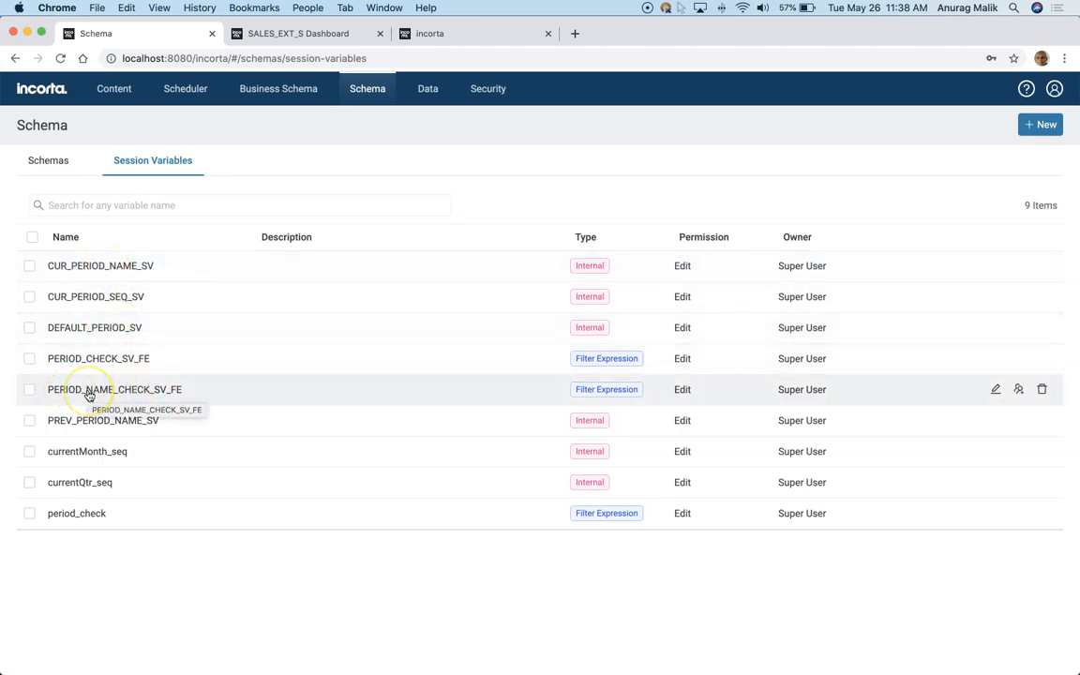
- Examine how the CUR_PERIOD_NAME_SV query uses $CUR_PERIOD_SEQ_SV to look up period_name, and close the variable without changes
left_click(54, 365)
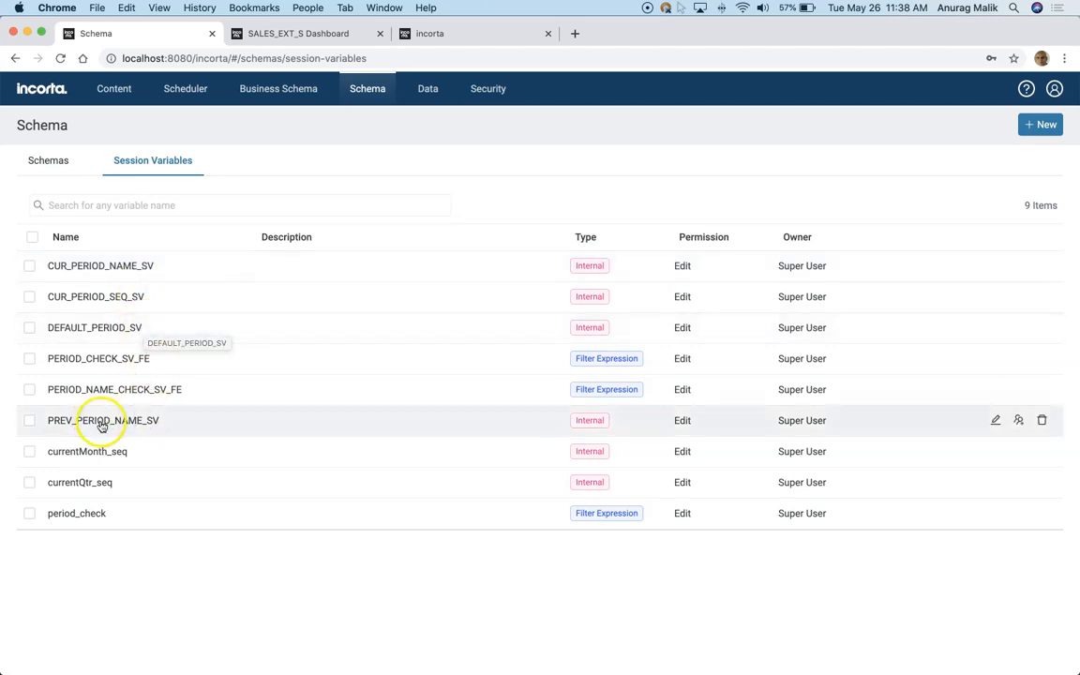
left_click(77, 266)
left_click(412, 417)
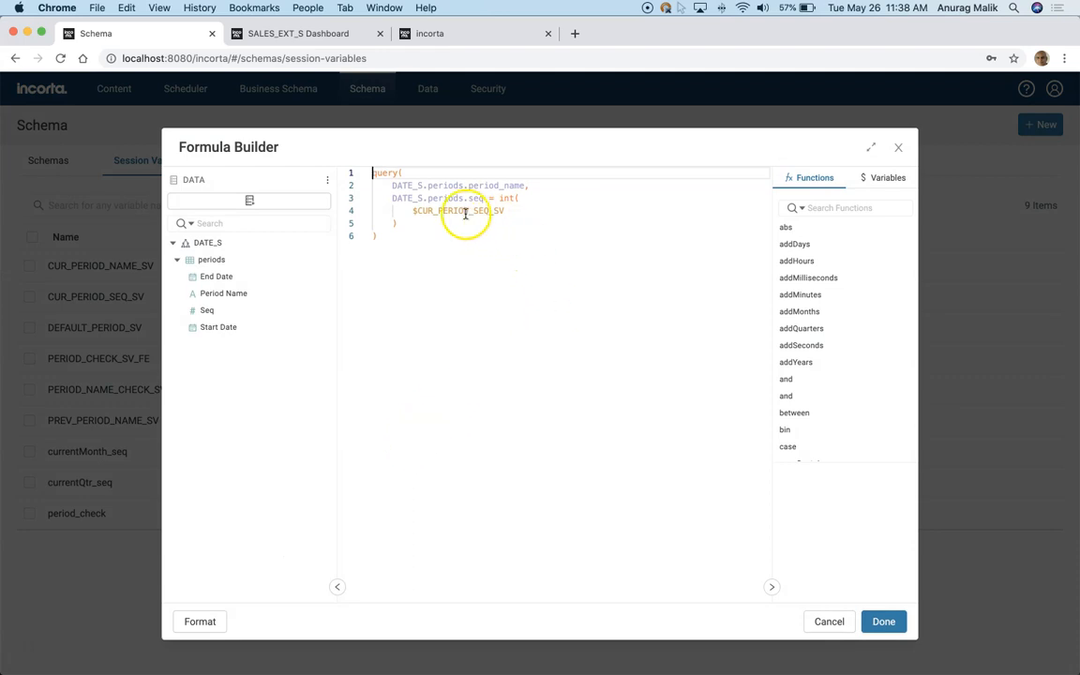
left_click_drag(411, 210, 432, 213)
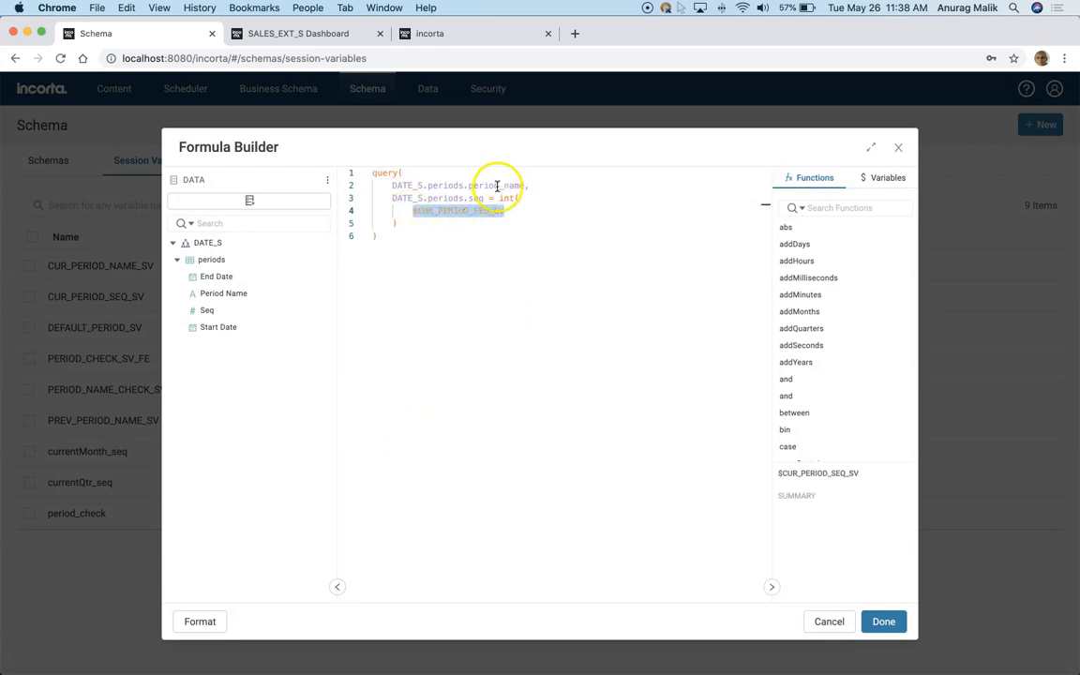
double_click(448, 185)
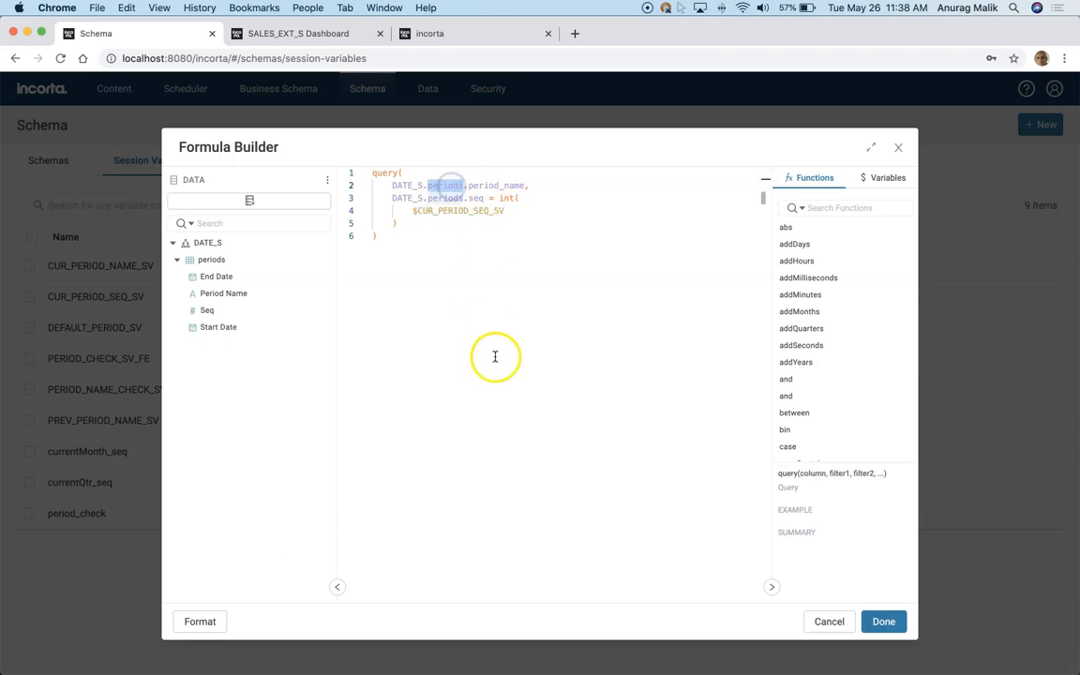
left_click(431, 334)
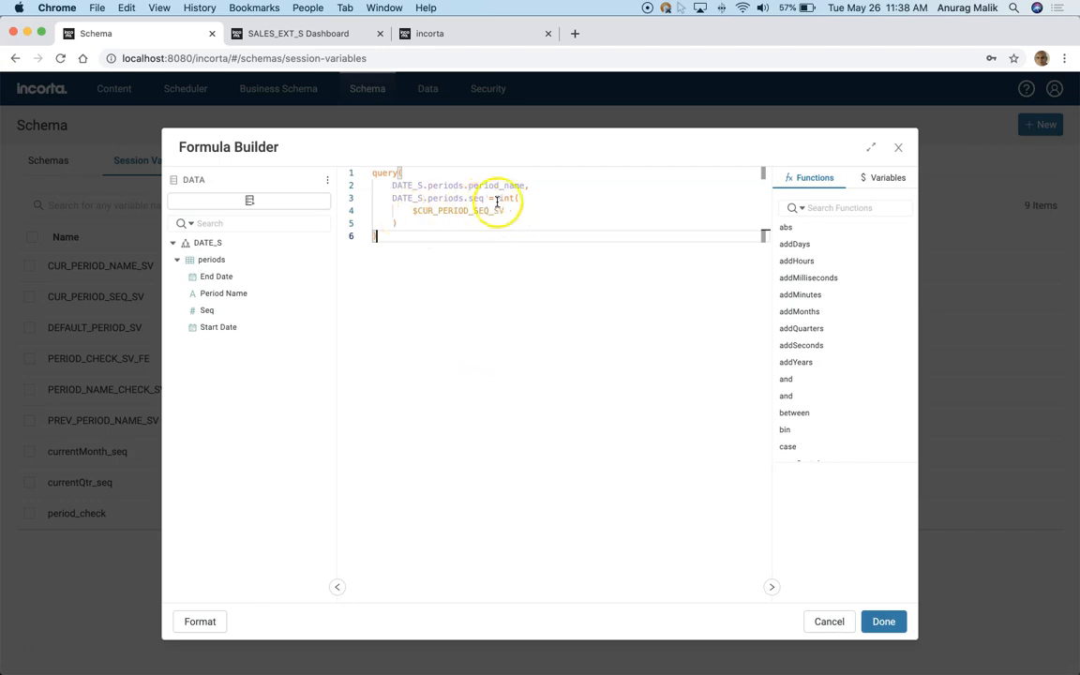
left_click(829, 624)
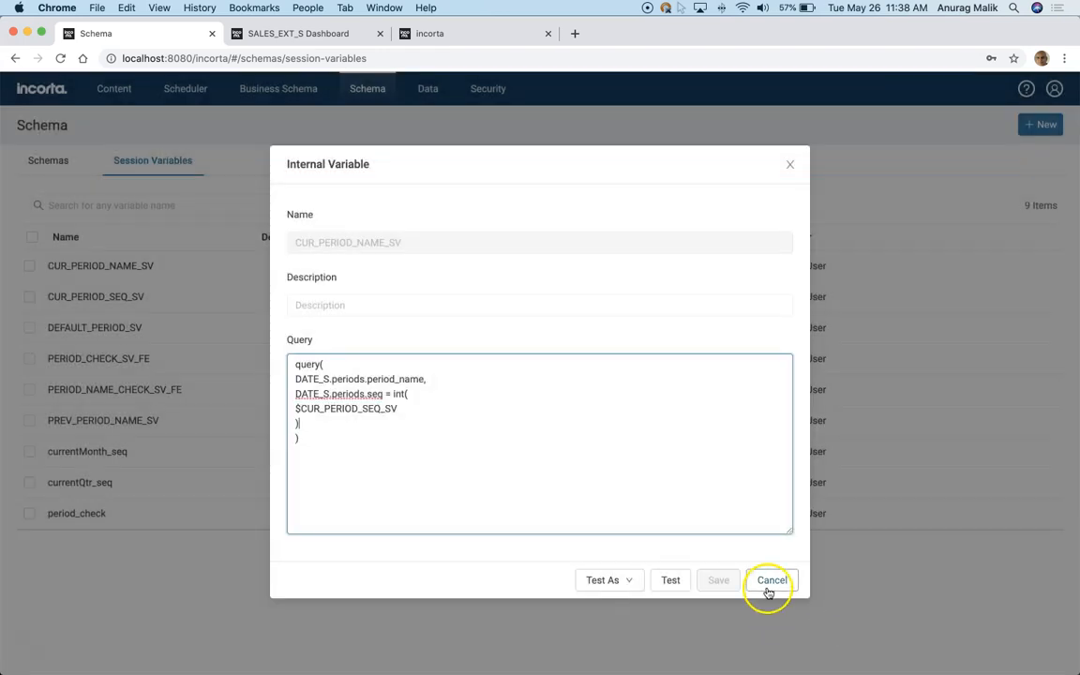
left_click(767, 582)
- Examine the PREV_PERIOD_NAME_SV query with its minus-one offset on $CUR_PERIOD_SEQ_SV, and close the variable without changes
left_click(130, 418)
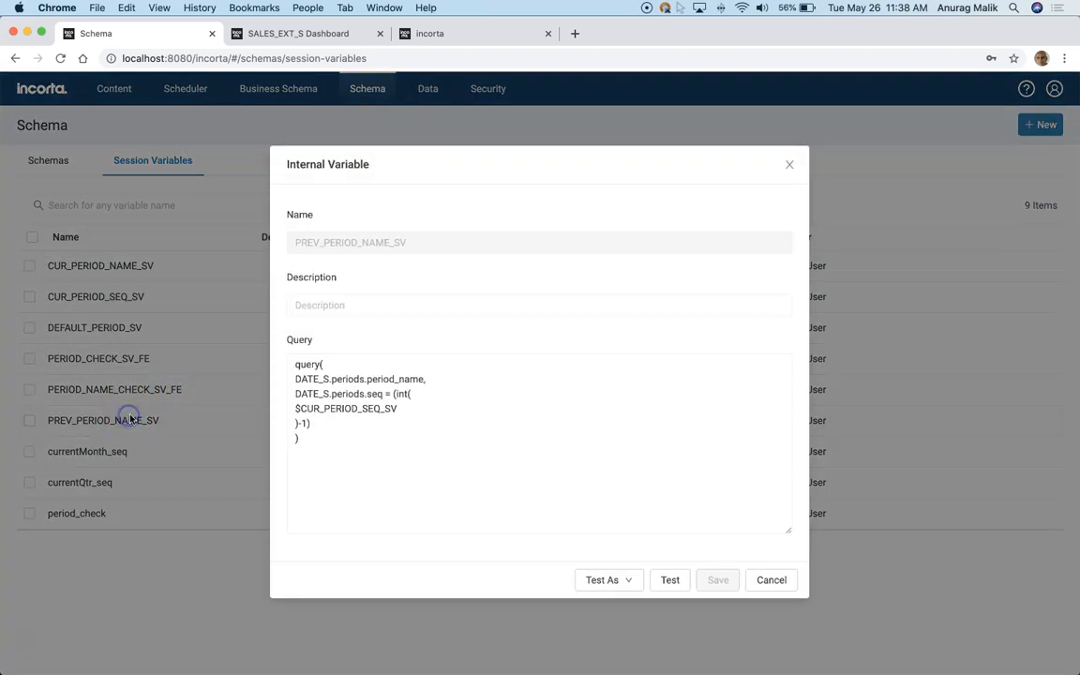
left_click(413, 459)
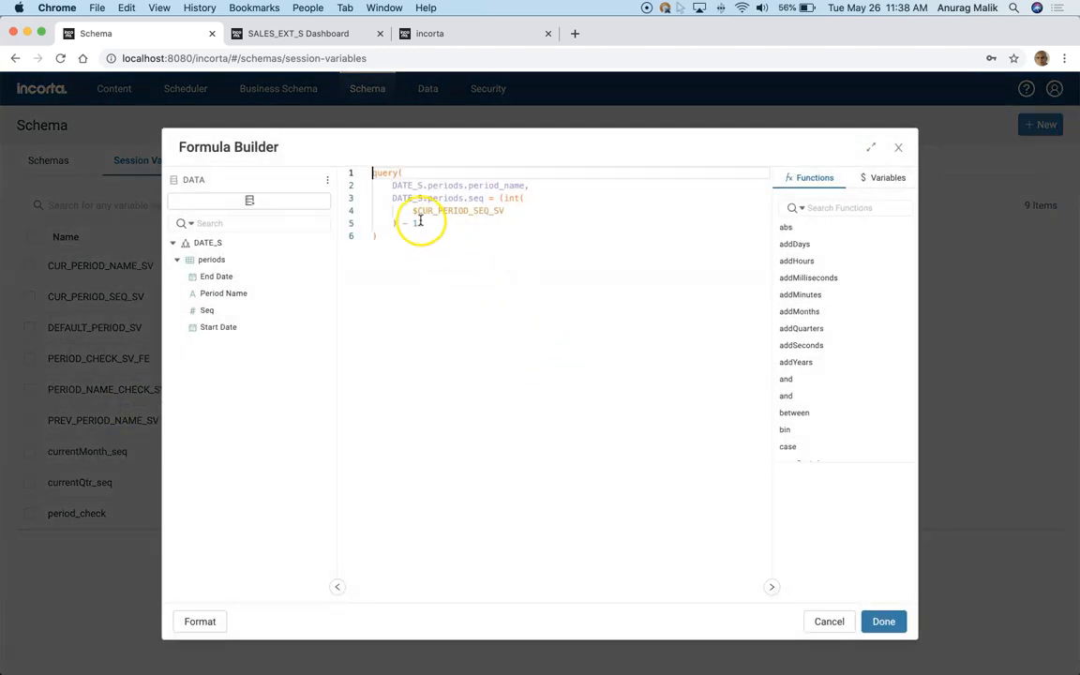
left_click_drag(412, 211, 462, 210)
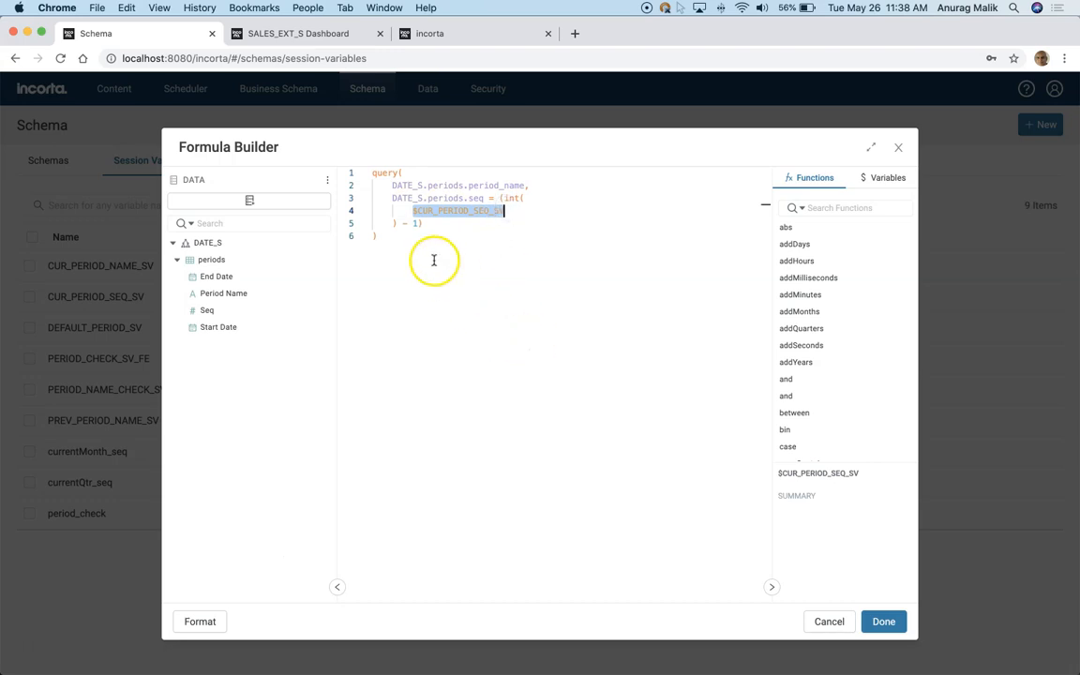
left_click(408, 224)
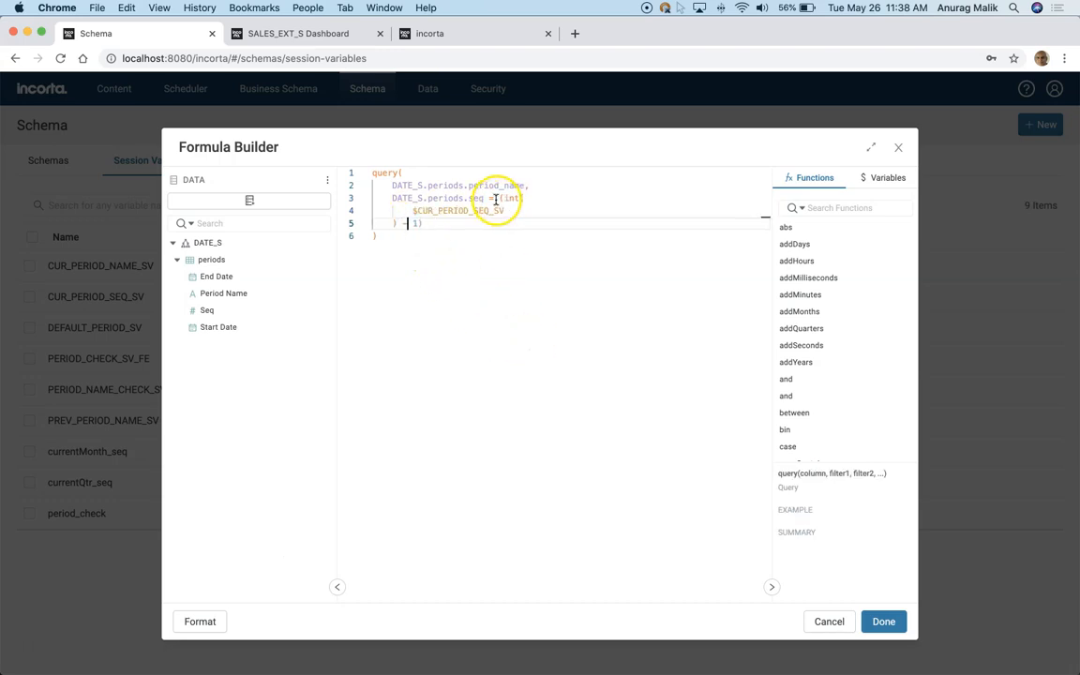
left_click(825, 622)
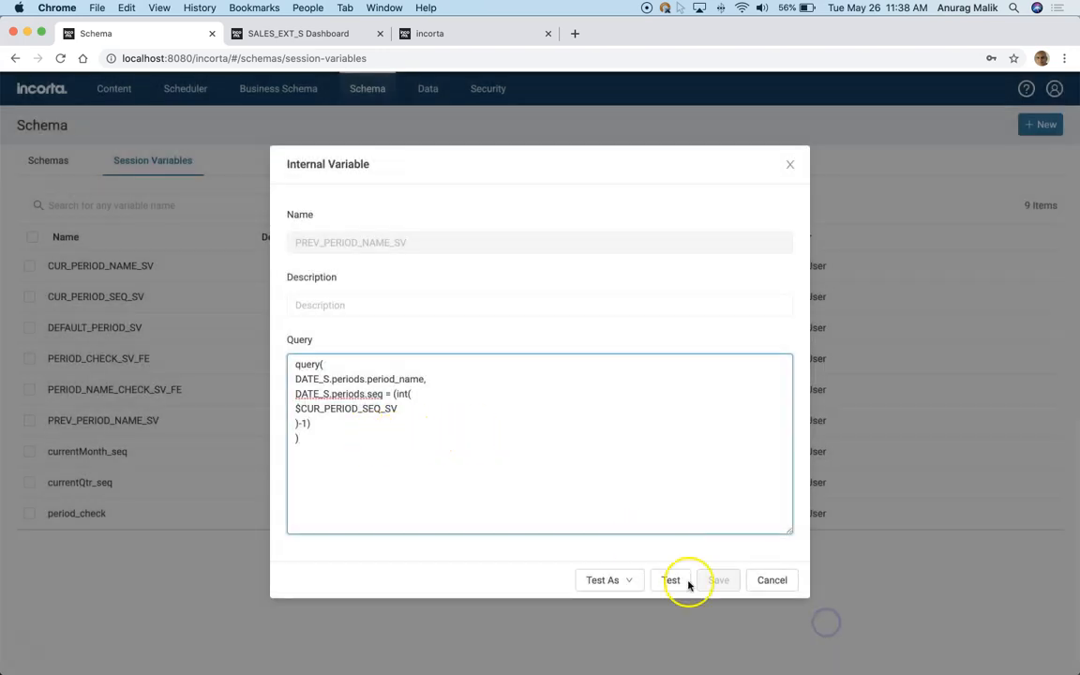
left_click(781, 581)
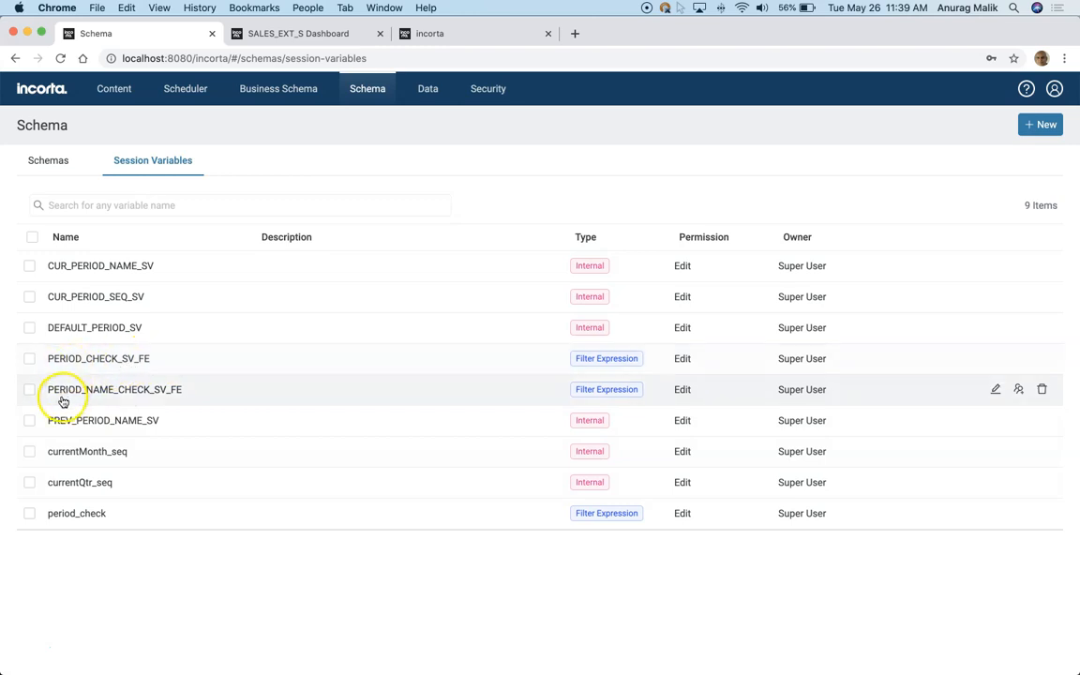
- Examine the $PERIOD_PV conditions for Current Period, Previous Period and None in the PERIOD_NAME_CHECK_SV_FE filter expression, and close it without changes
left_click(135, 395)
left_click(614, 441)
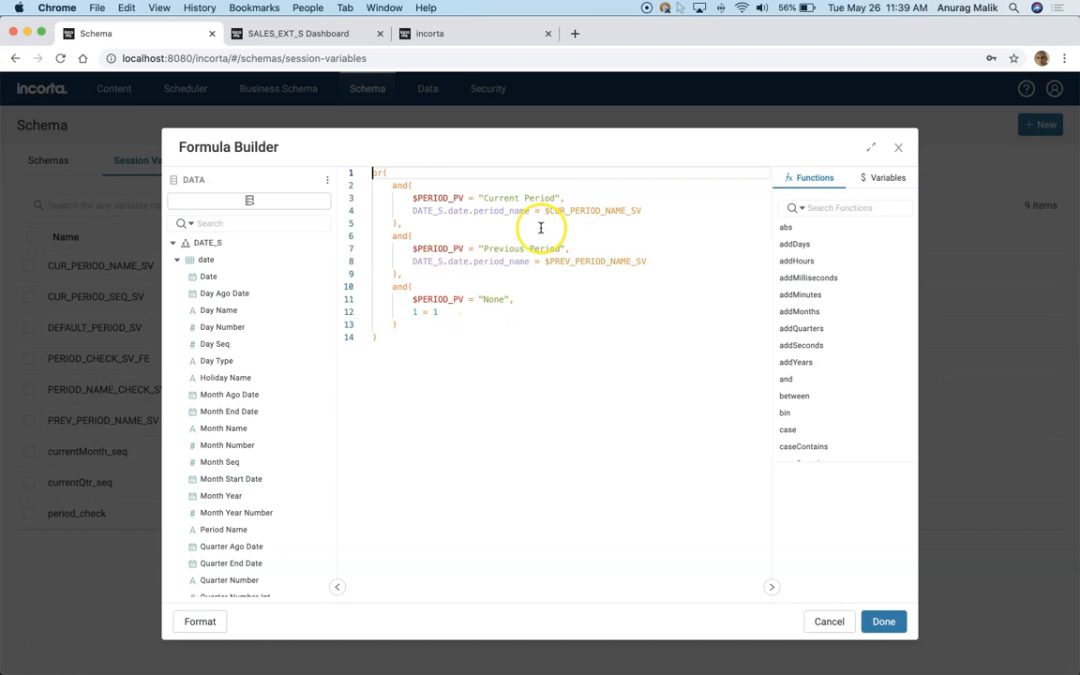
left_click(412, 198)
left_click_drag(460, 198, 465, 197)
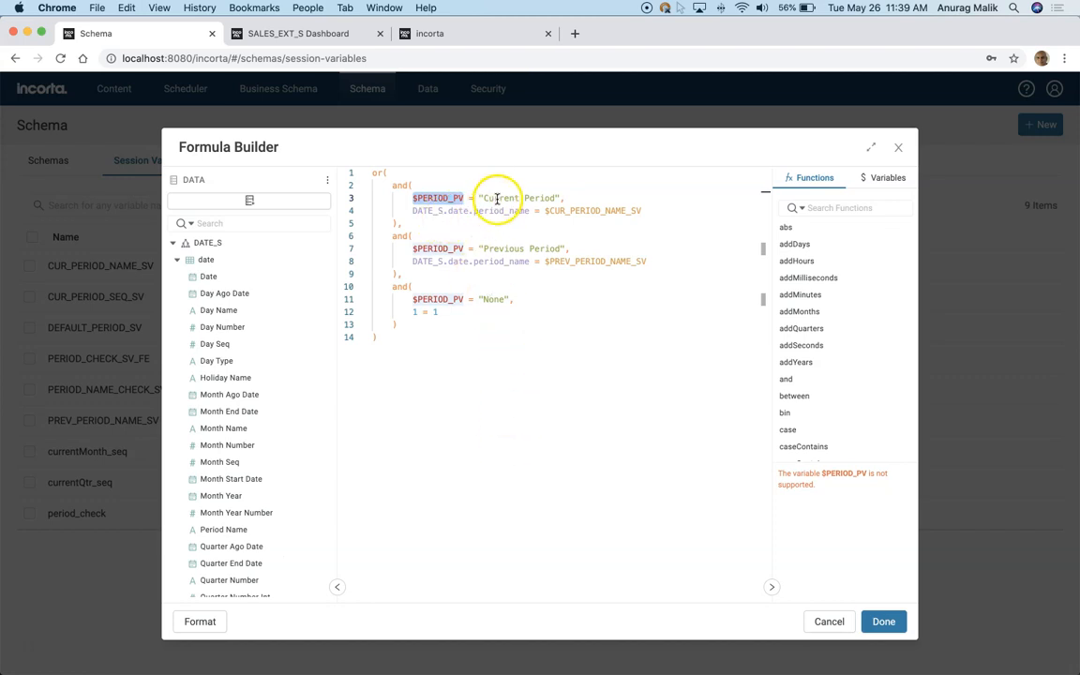
left_click(548, 210)
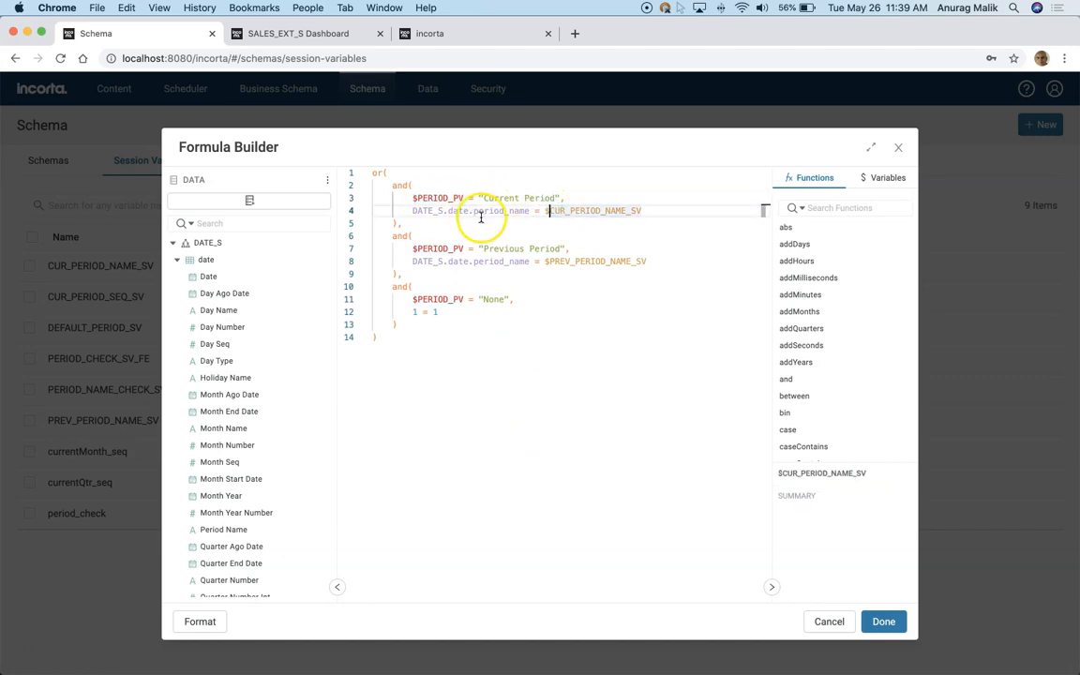
left_click_drag(541, 213, 545, 213)
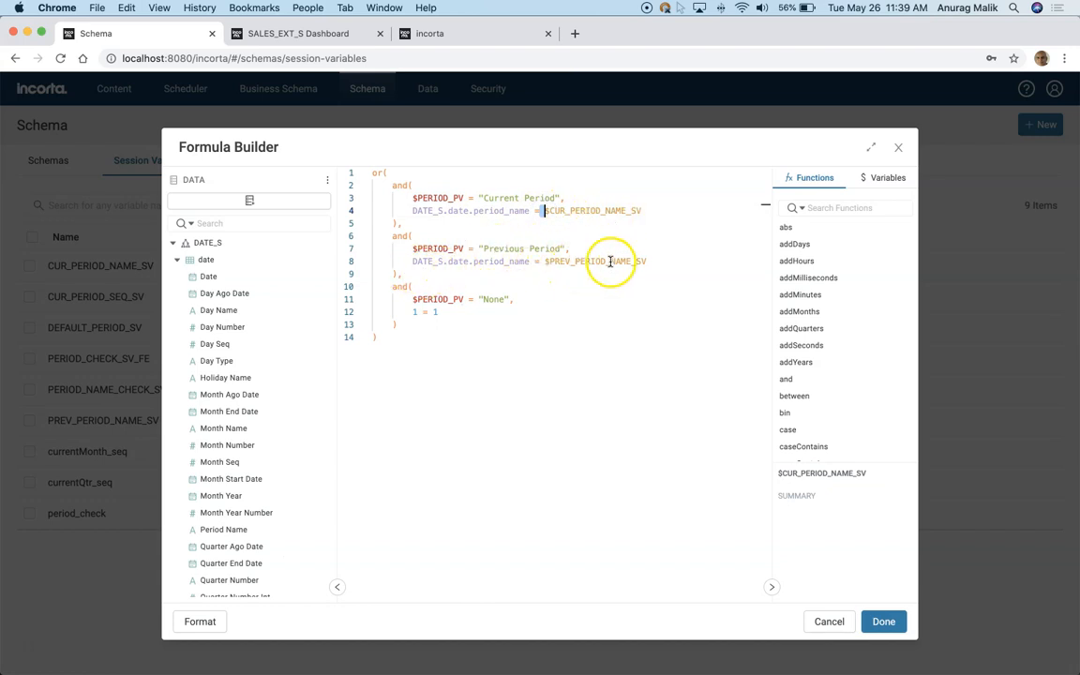
double_click(492, 299)
left_click(447, 312)
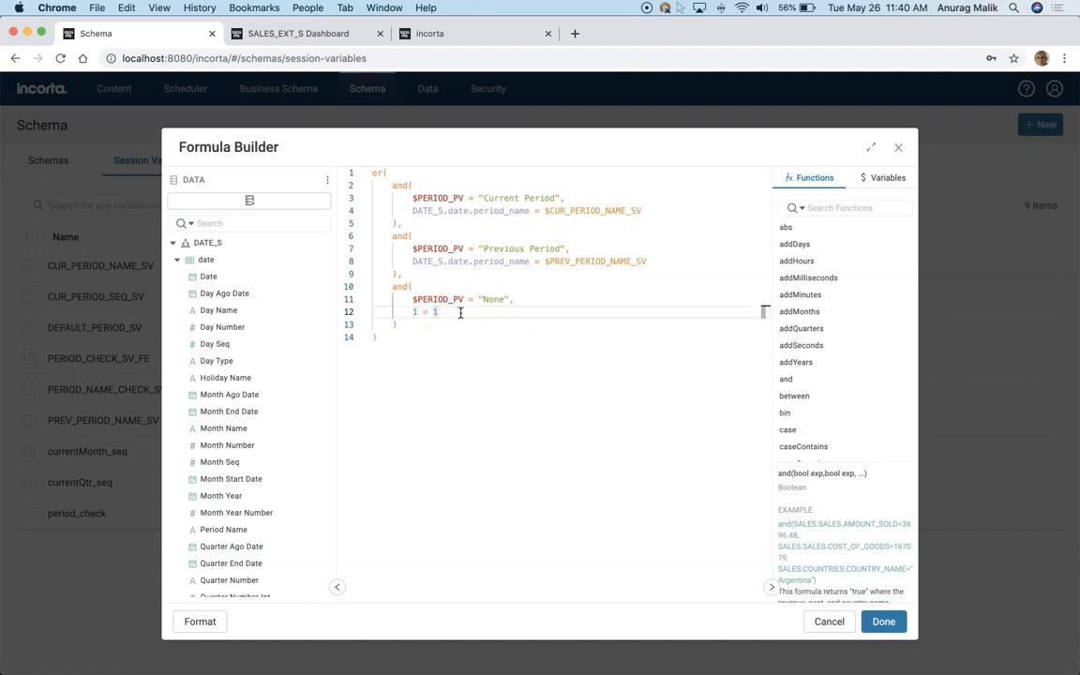
left_click(415, 249)
left_click_drag(462, 249, 464, 248)
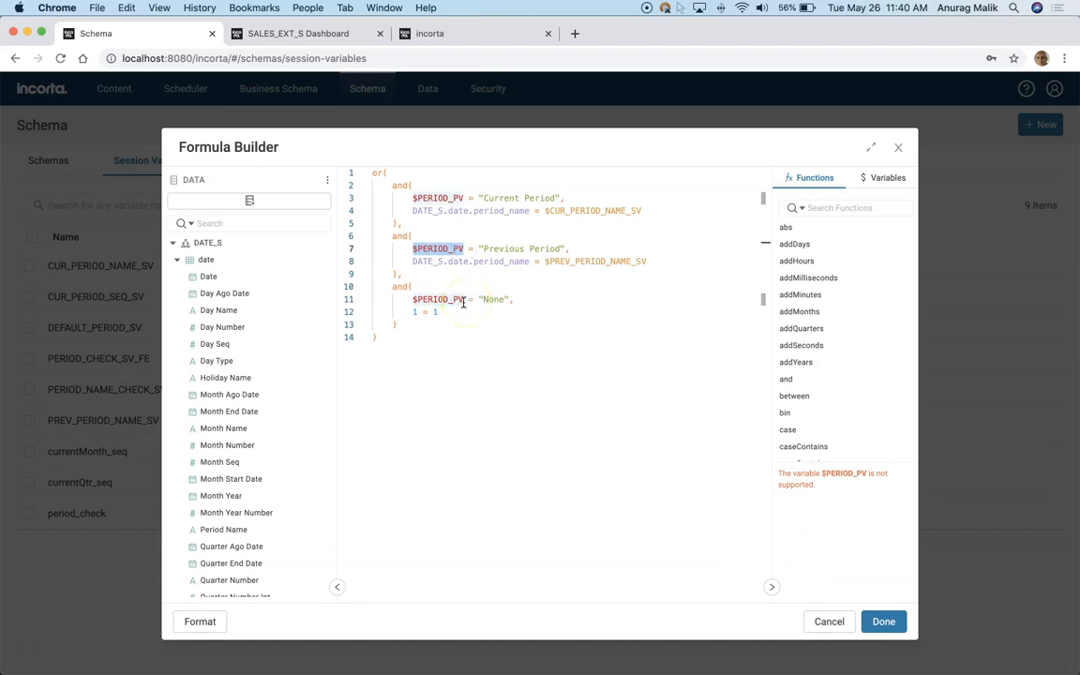
left_click(825, 622)
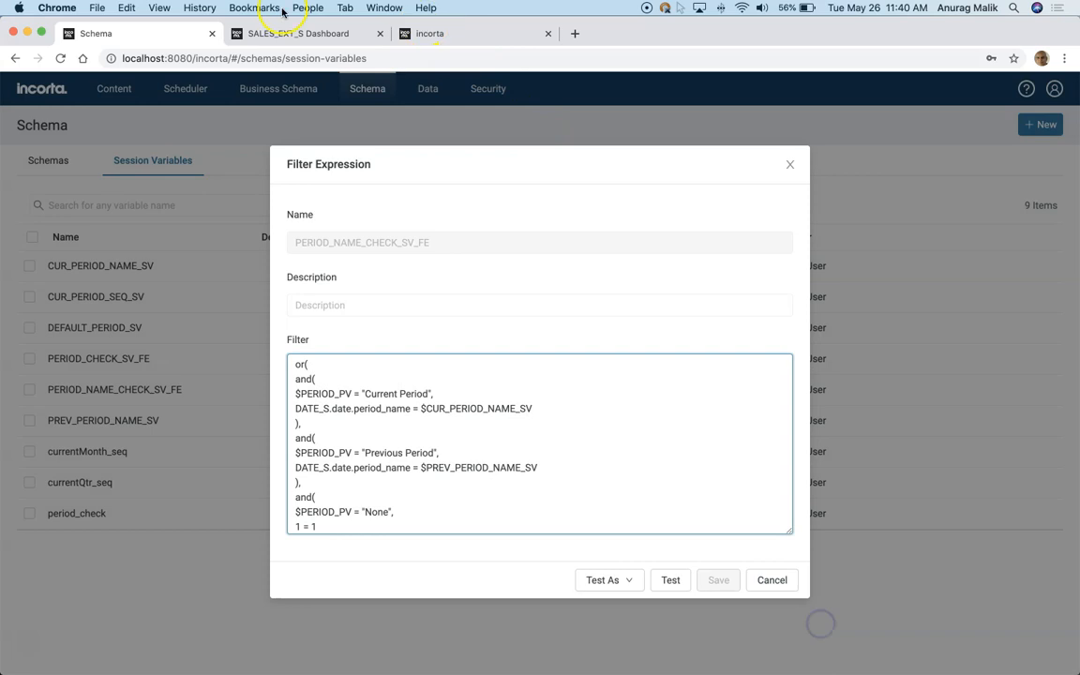
left_click(773, 579)
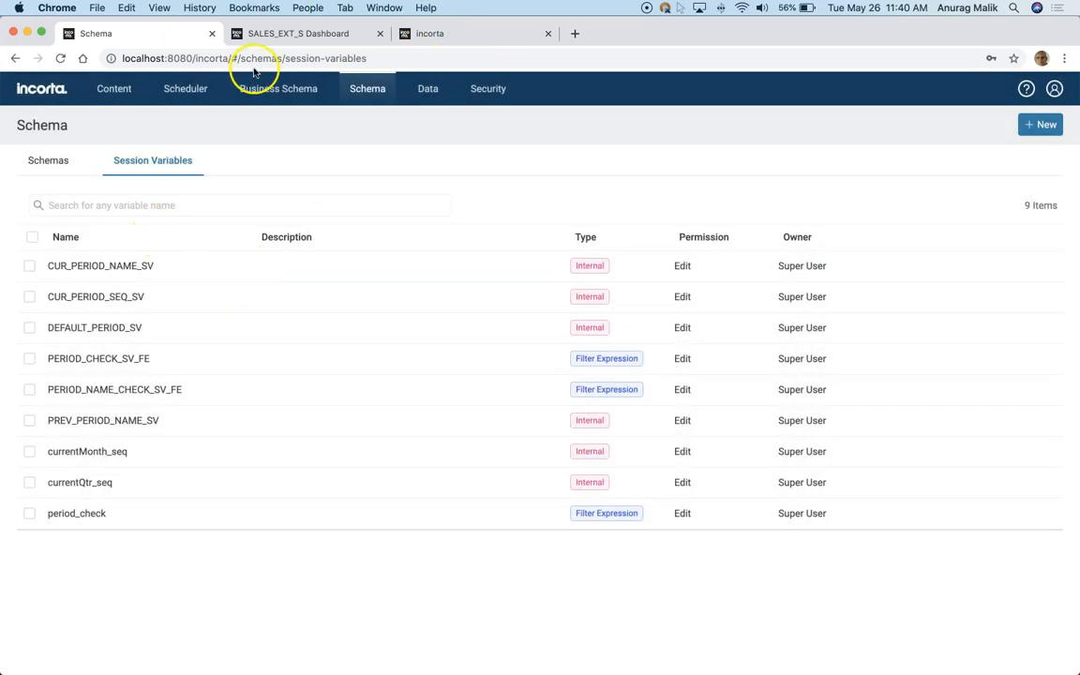
- In the SALES_EXT_S Dashboard filters, rename the Select Period presentation variable to PERIOD_PV and save the change
left_click(265, 35)
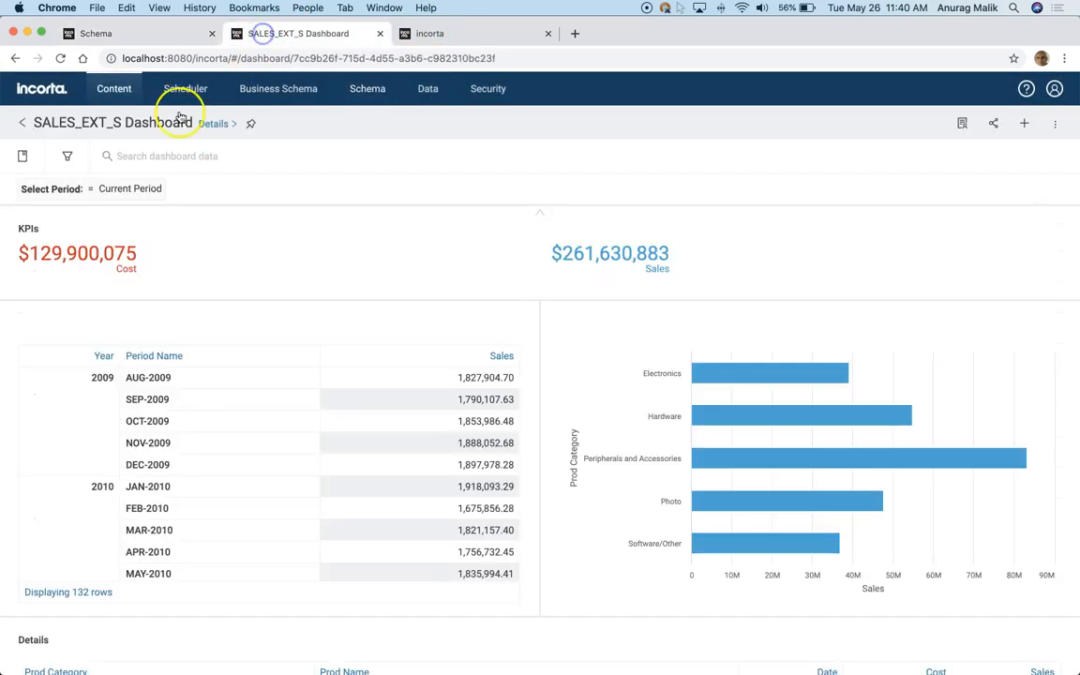
left_click(1051, 127)
left_click(979, 189)
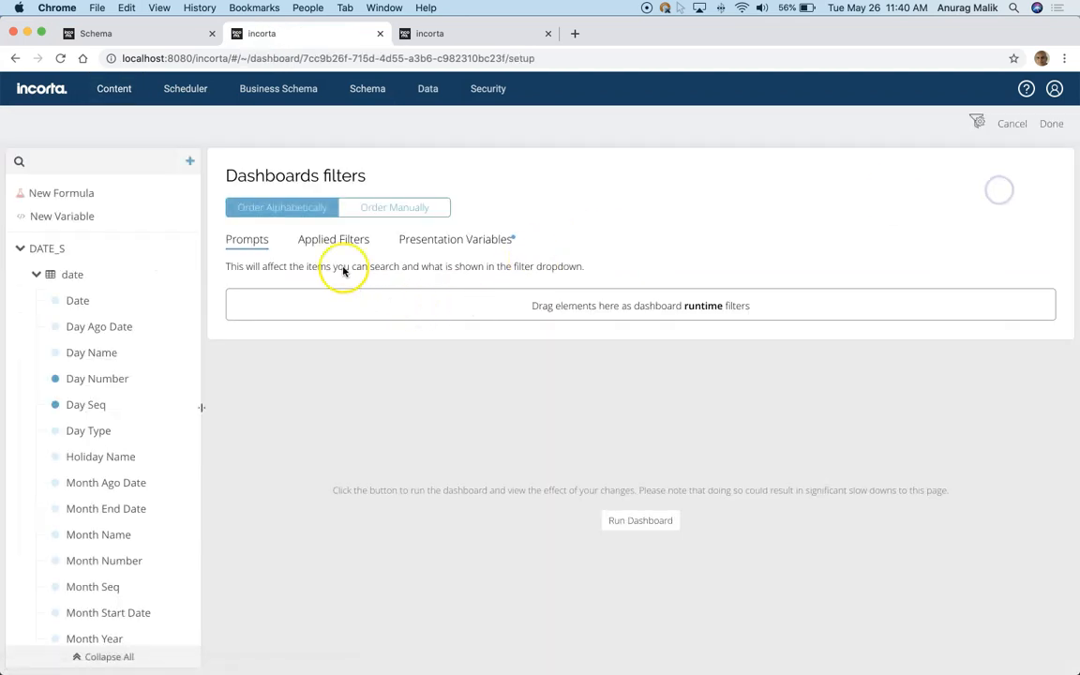
left_click(457, 239)
left_click(315, 306)
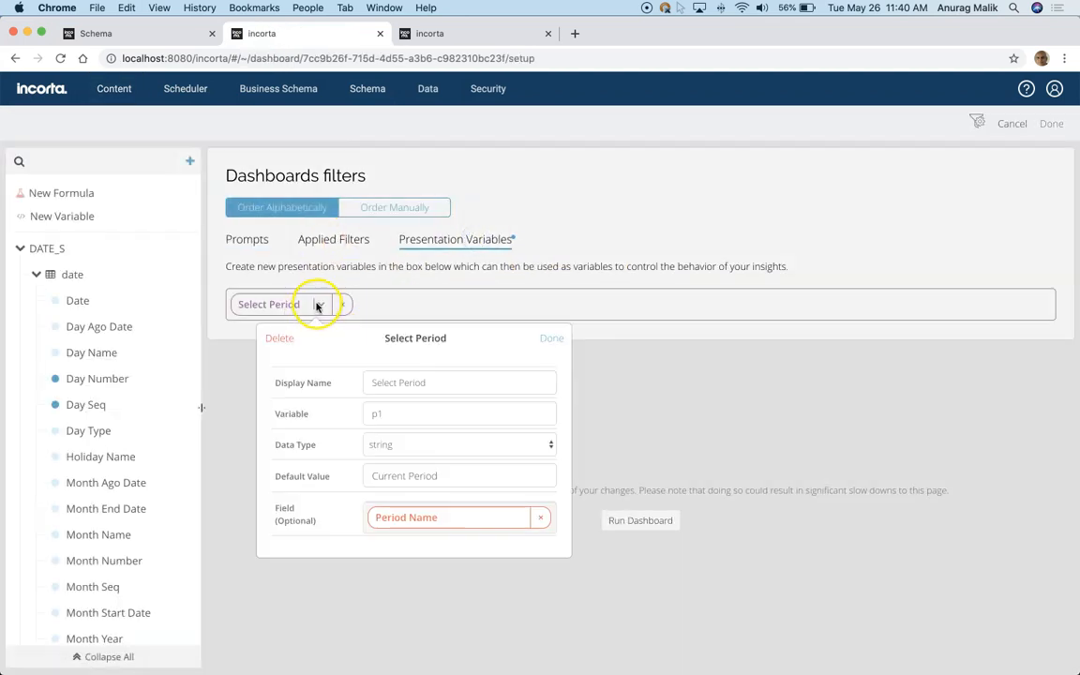
left_click(437, 409)
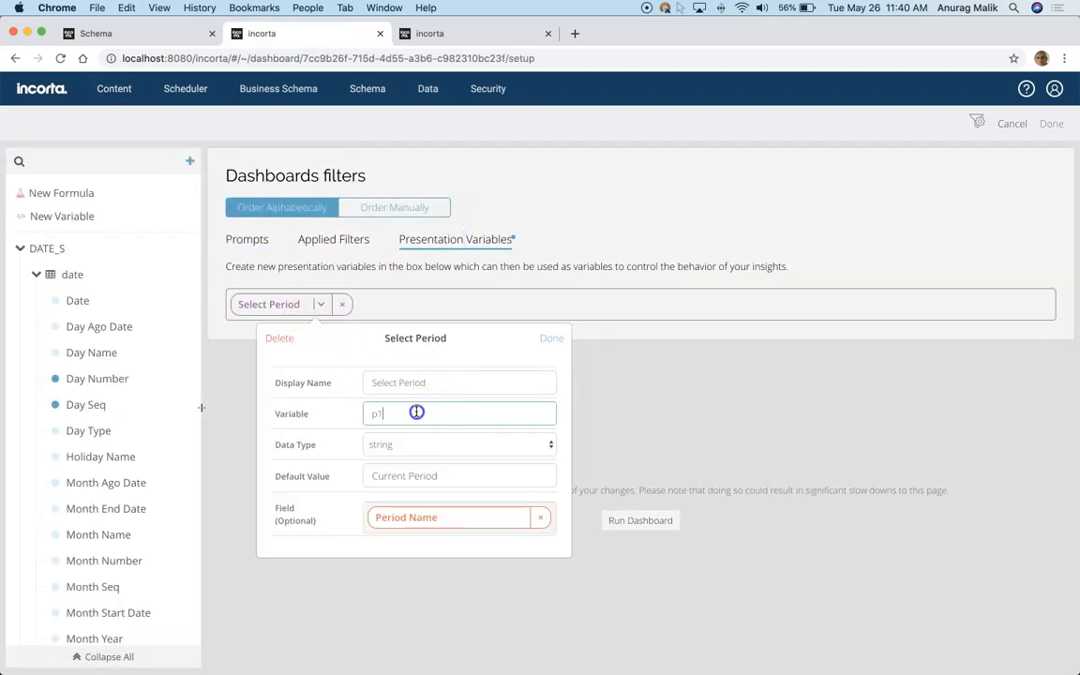
type("$PERIOD_PV")
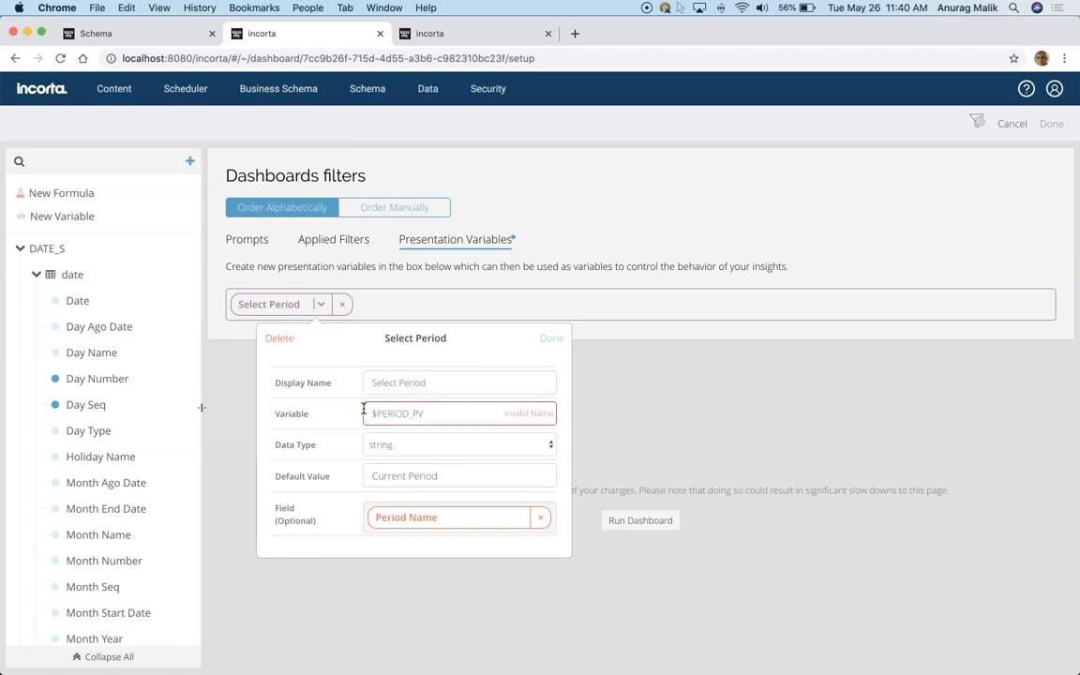
key("BackSpace")
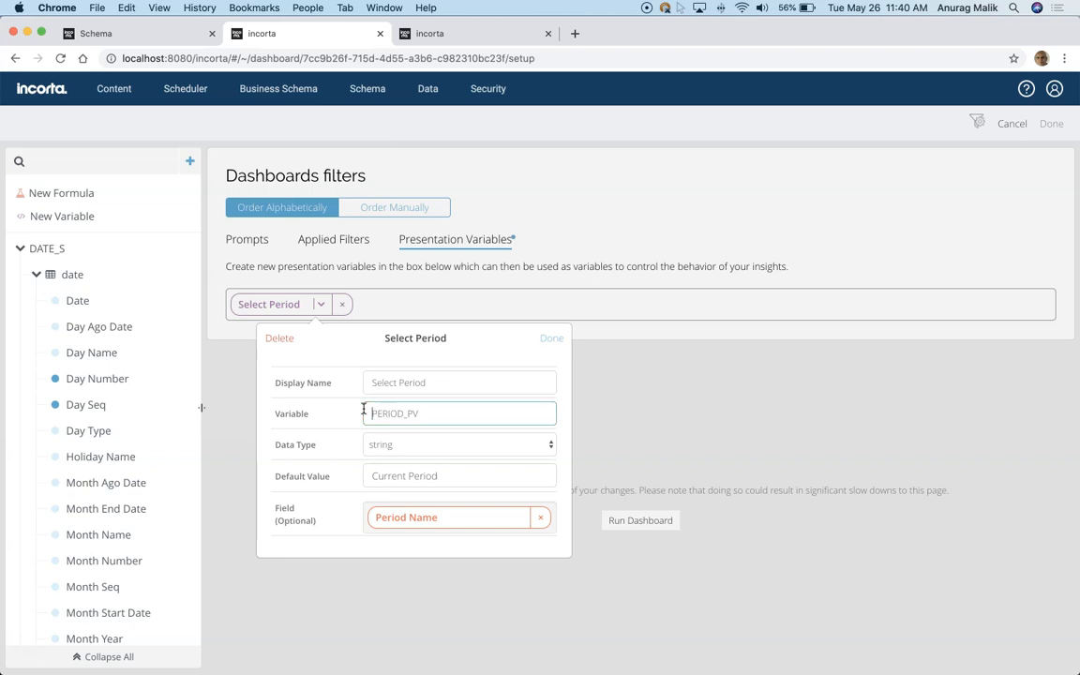
left_click(553, 339)
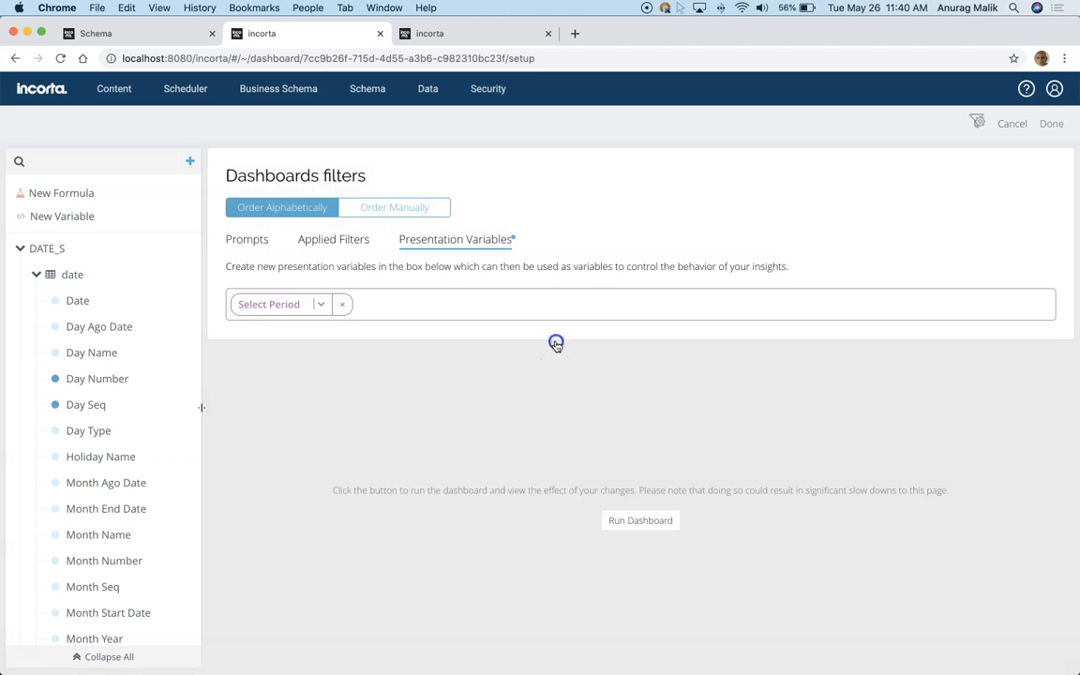
left_click(1050, 124)
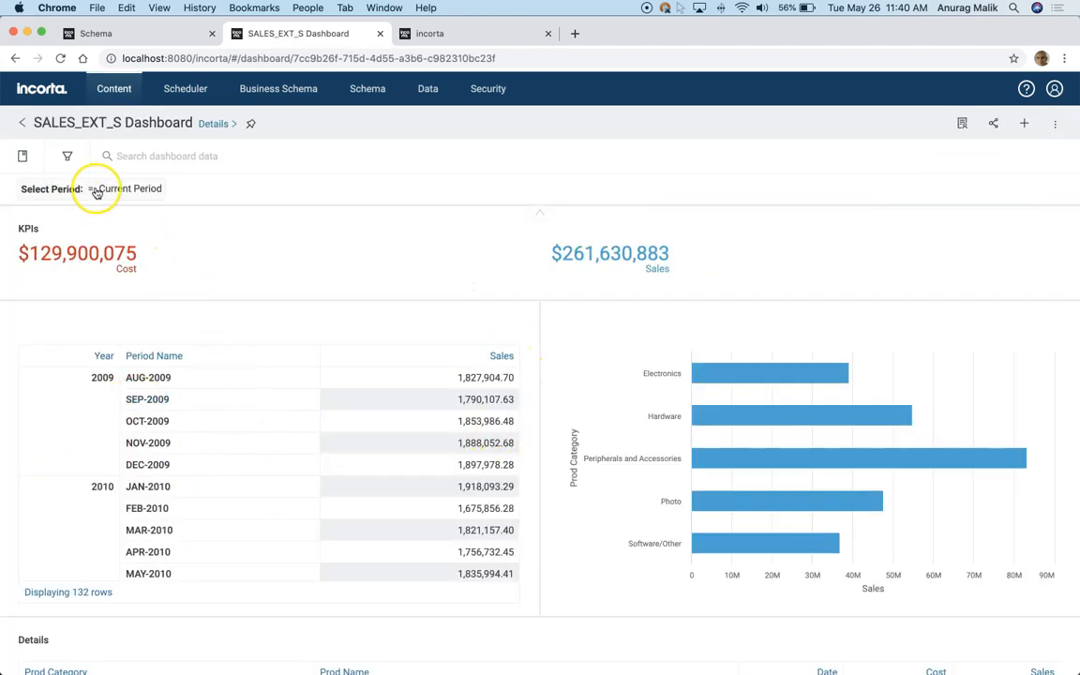
- Add a new formula to the dashboard's applied filters and make it dynamic
left_click(1057, 127)
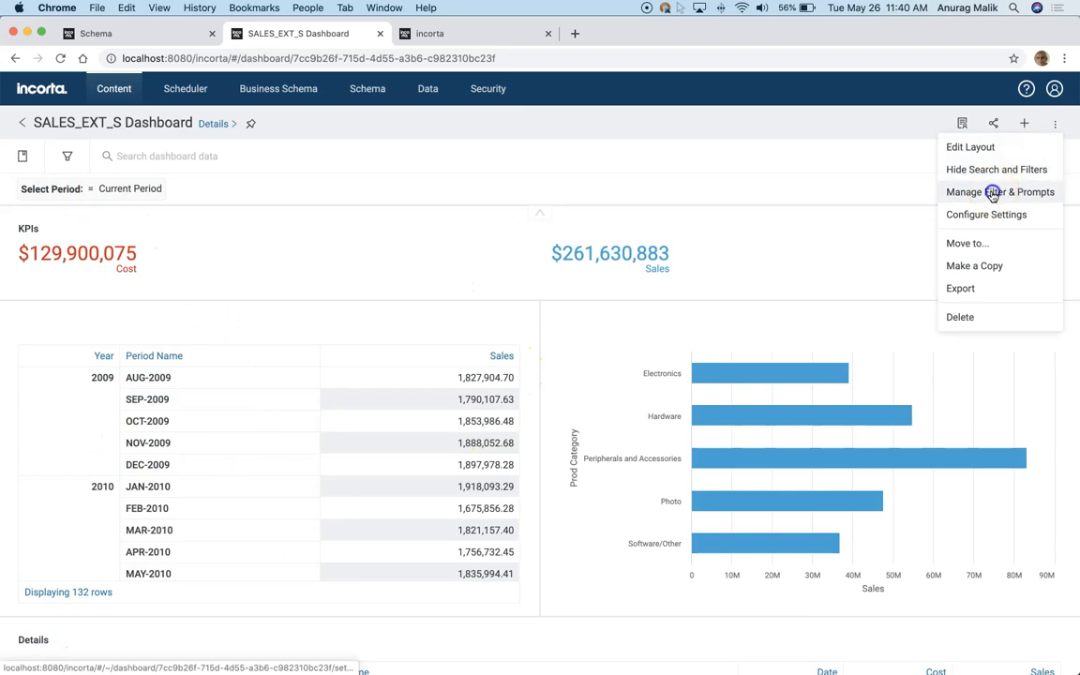
left_click(1000, 192)
left_click(365, 246)
left_click_drag(61, 194, 333, 301)
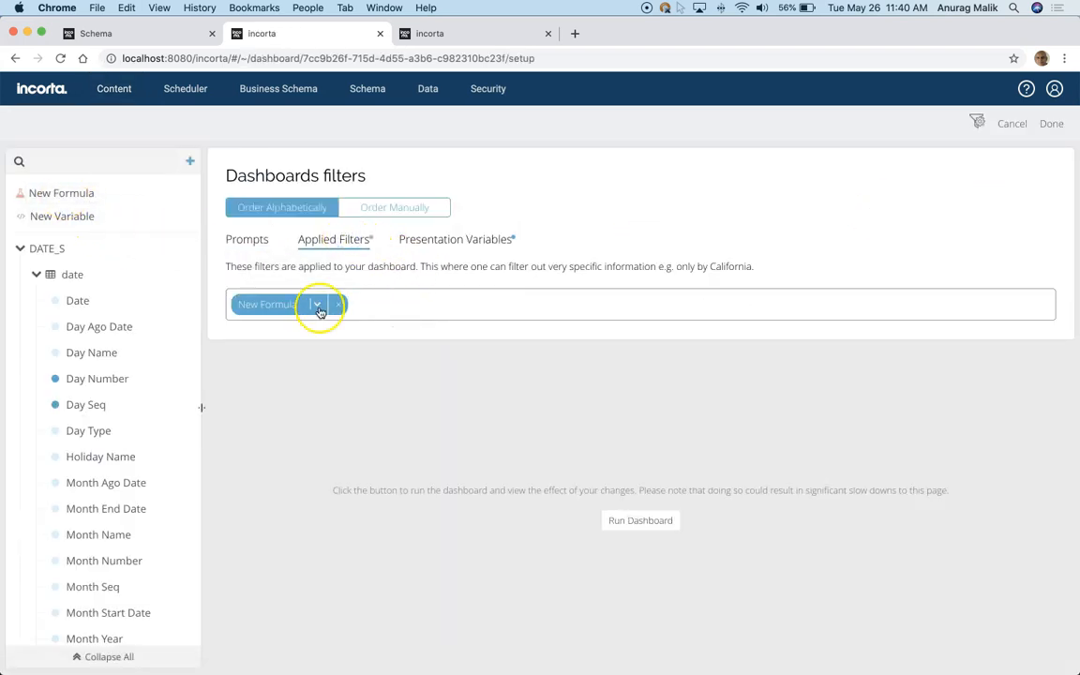
left_click(317, 304)
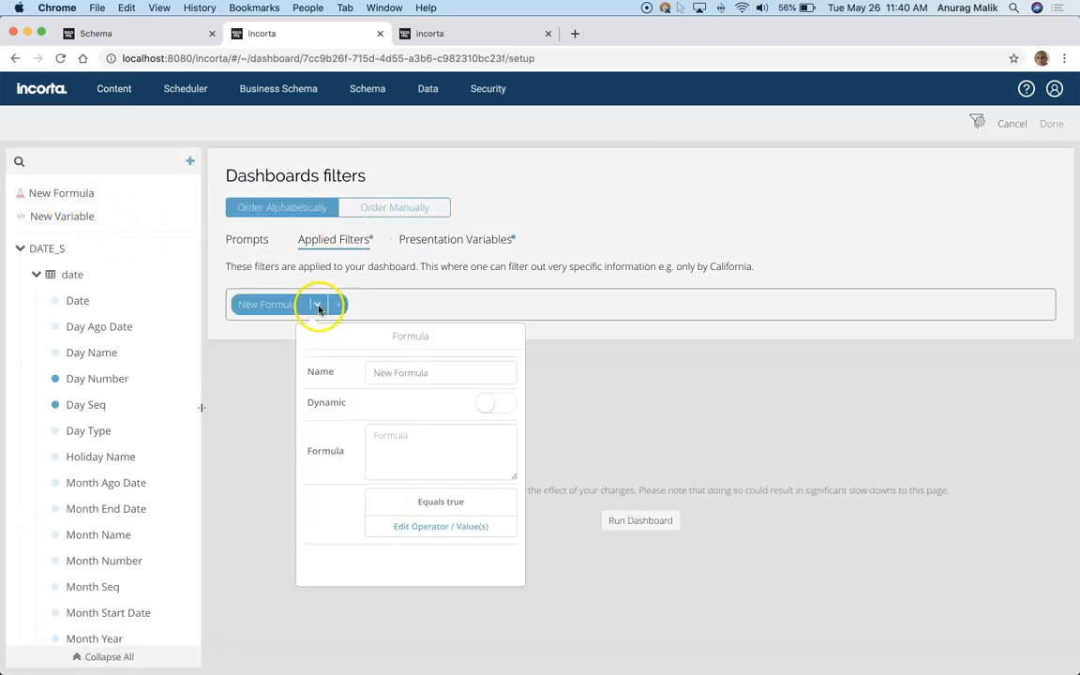
left_click(495, 402)
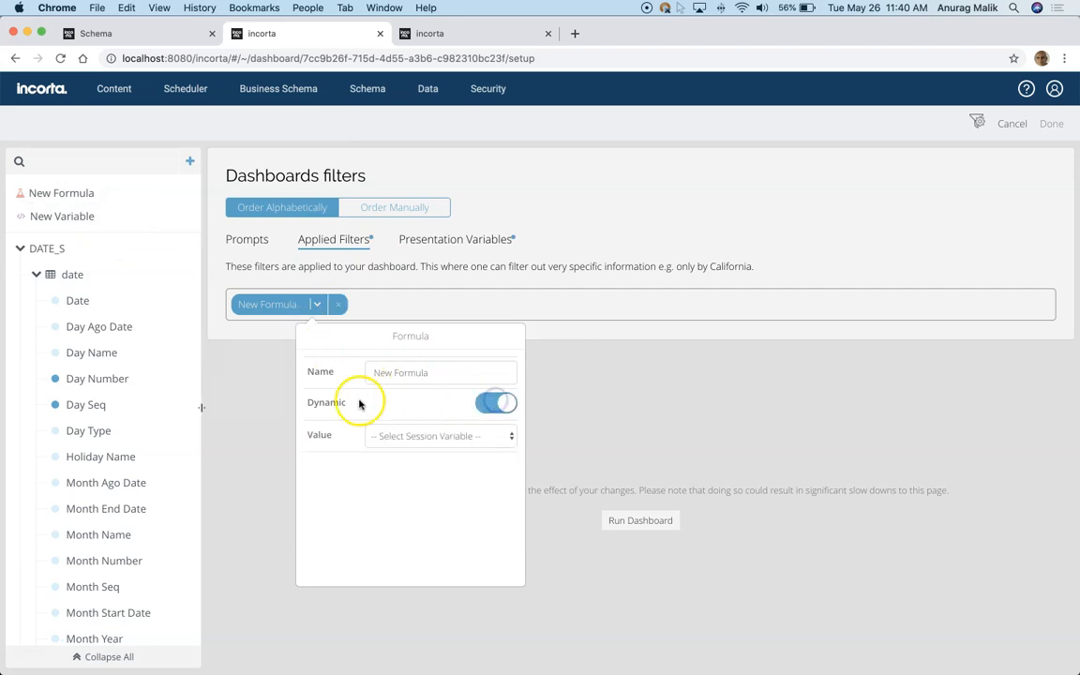
- Look over the session variables offered for the dynamic filter, and recheck the PERIOD_NAME_CHECK_SV_FE expression among the schema's session variables
left_click(425, 438)
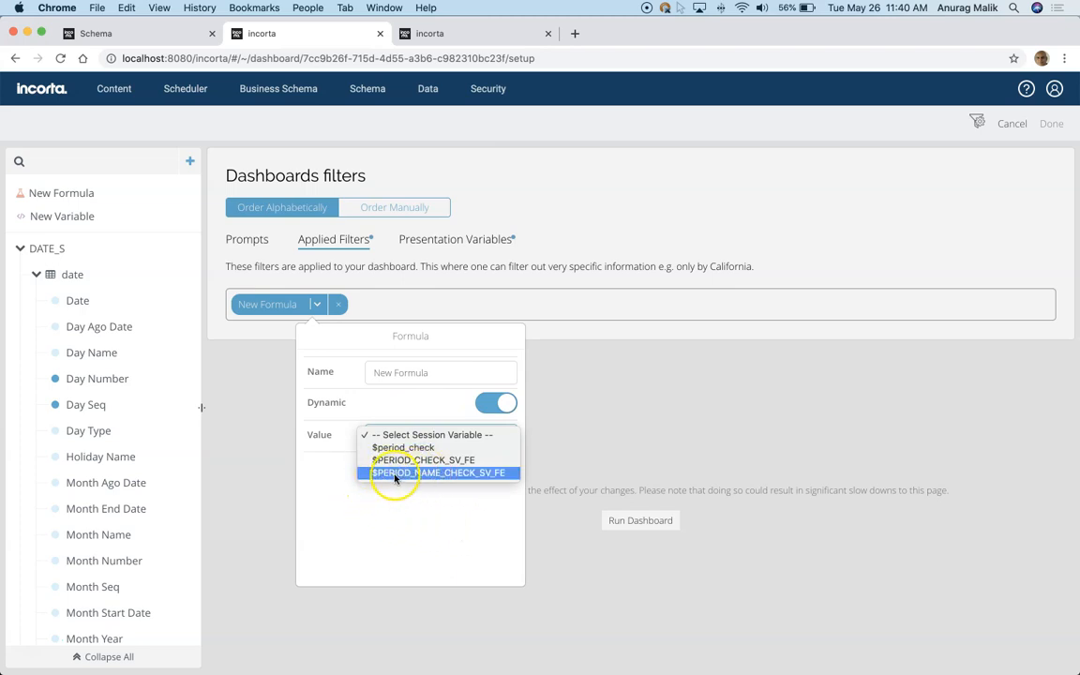
left_click(450, 473)
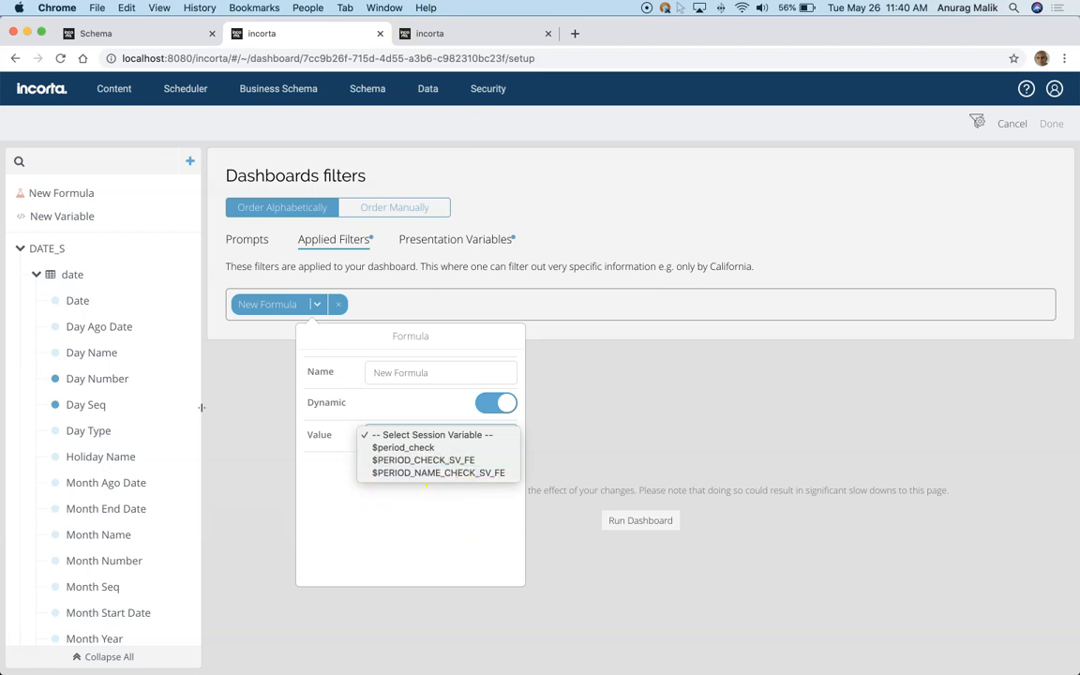
left_click(143, 34)
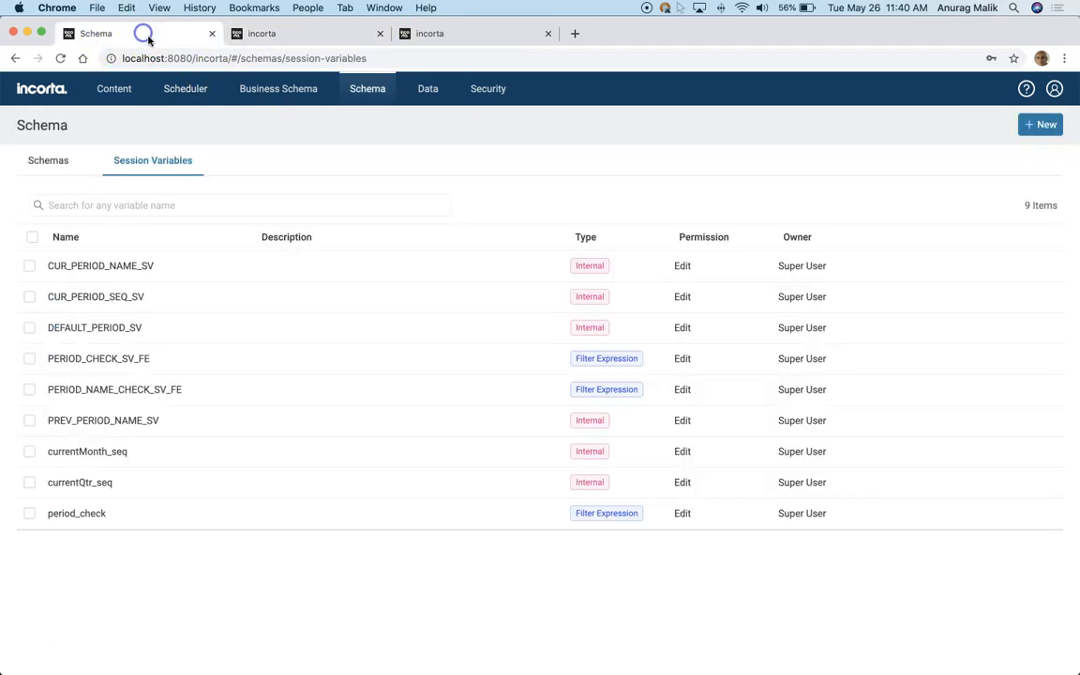
left_click(103, 394)
left_click(397, 453)
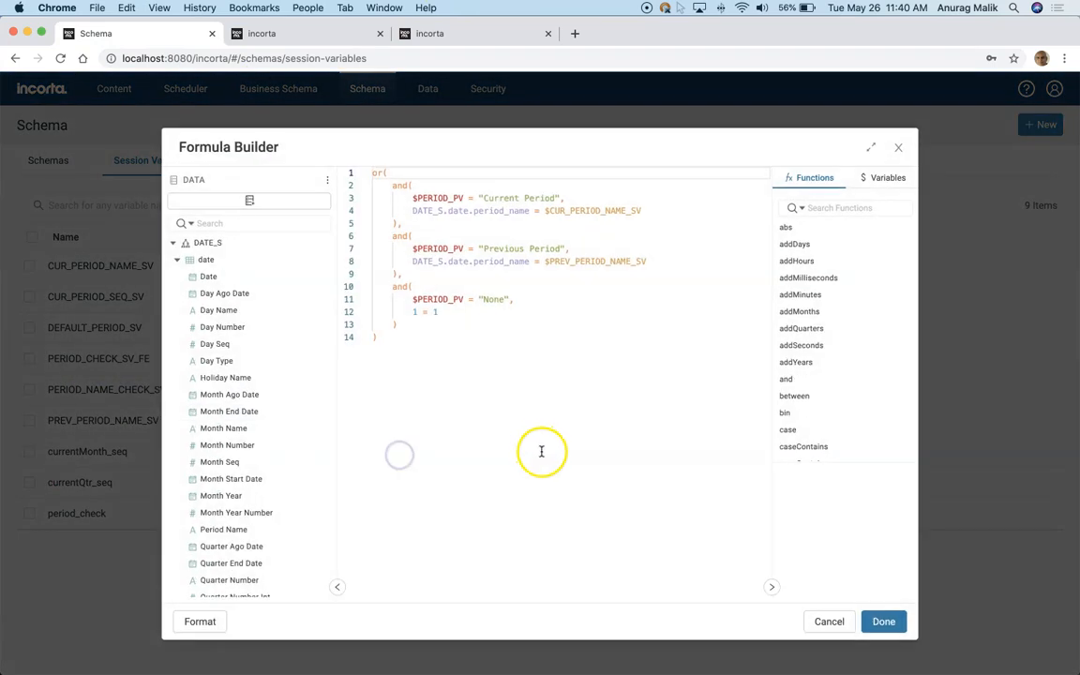
- Set the dynamic applied filter's value to $PERIOD_NAME_CHECK_SV_FE and save the dashboard filters
left_click(309, 33)
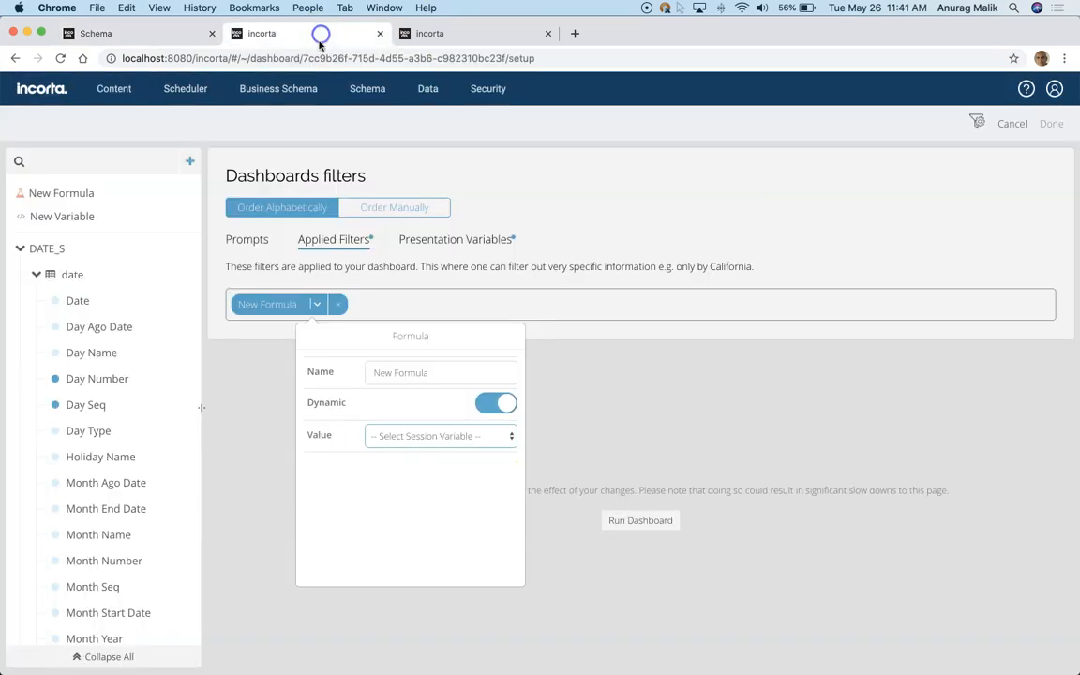
left_click(446, 444)
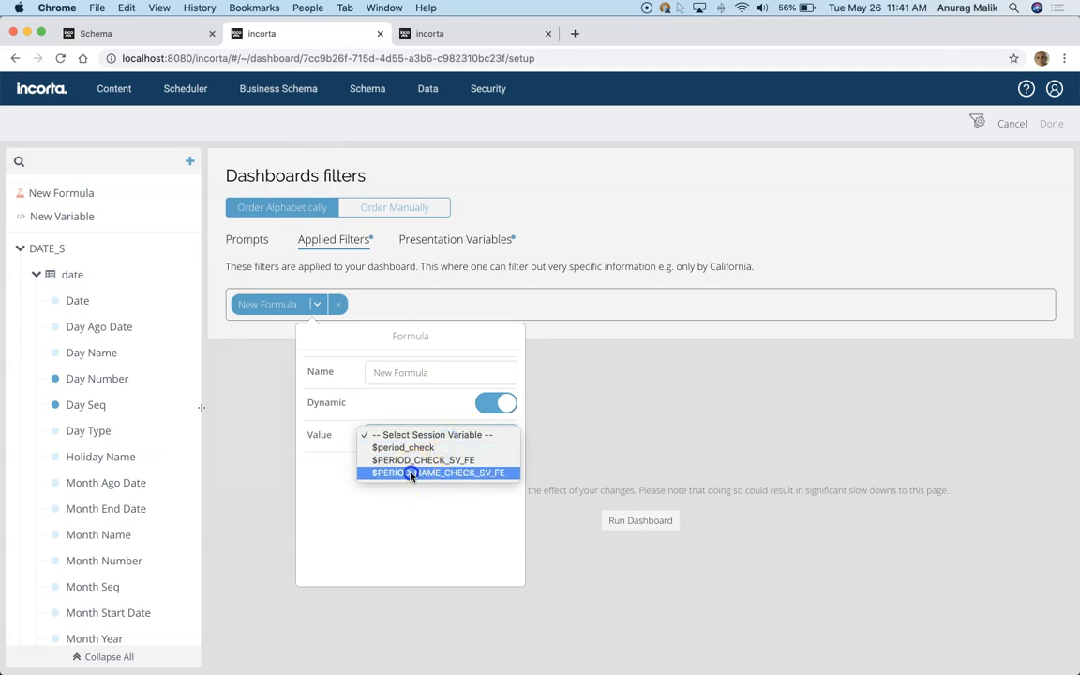
left_click(418, 474)
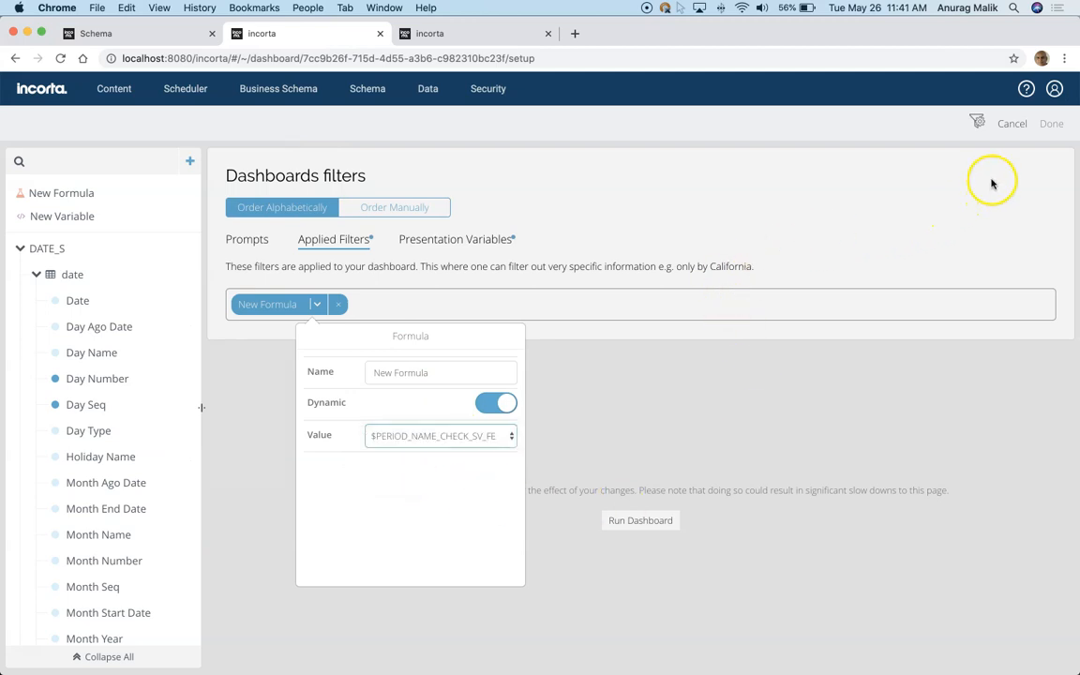
left_click(992, 183)
left_click(1050, 123)
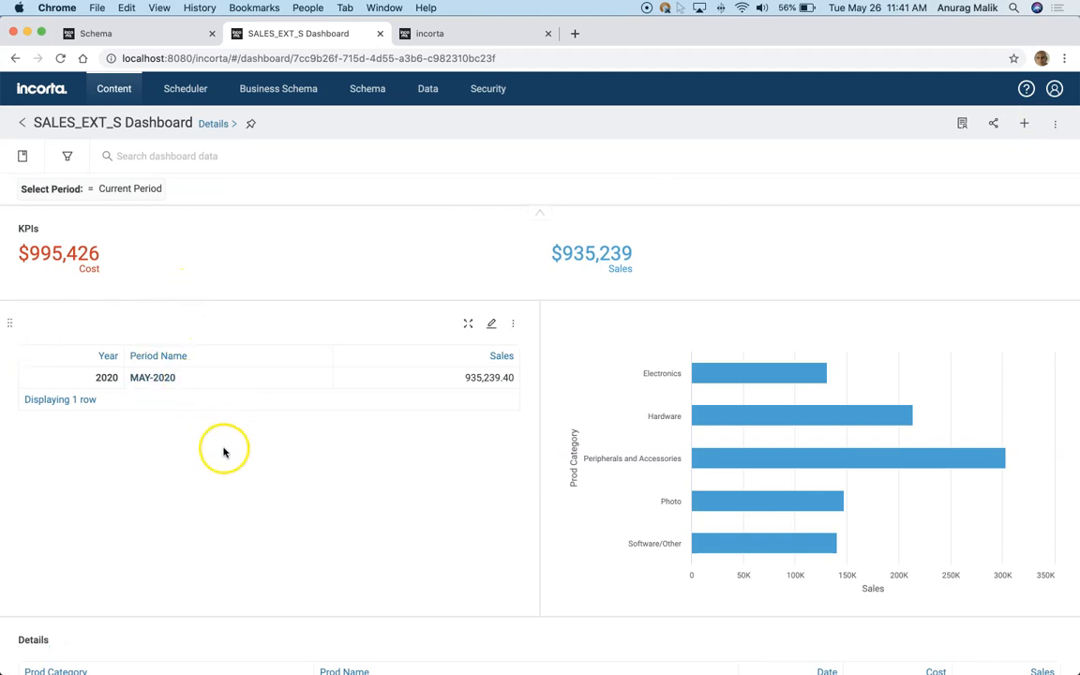
- Look over the dashboard for the current period, and apply Previous Period as the Select Period value
scroll(222, 451, "down", 3)
scroll(254, 364, "up", 4)
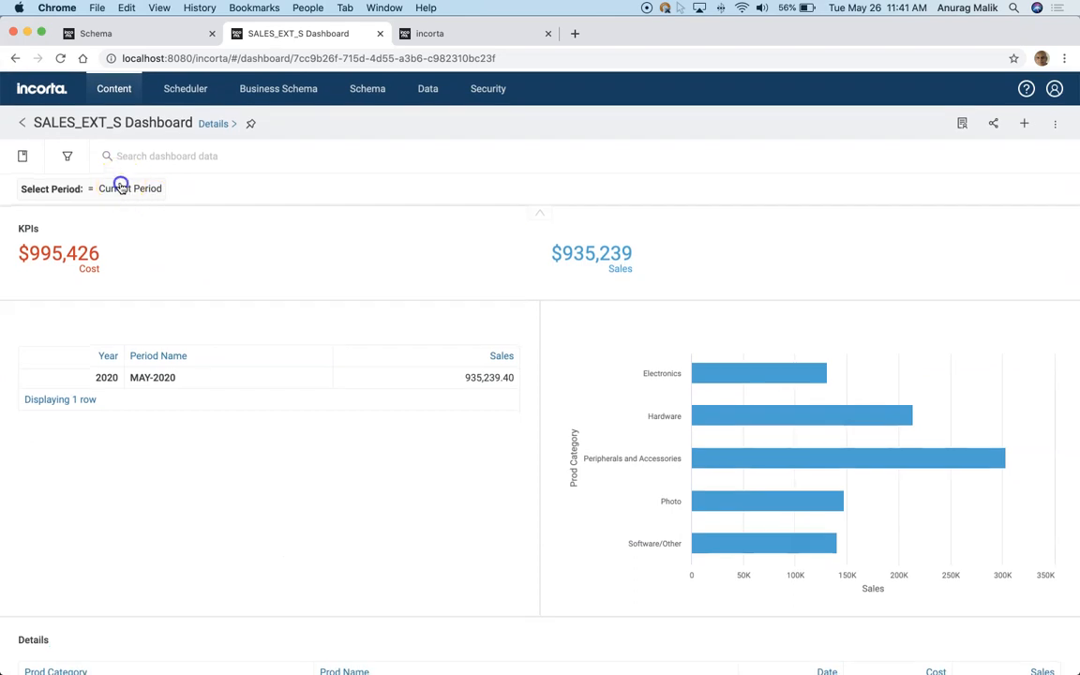
left_click(121, 187)
left_click(222, 275)
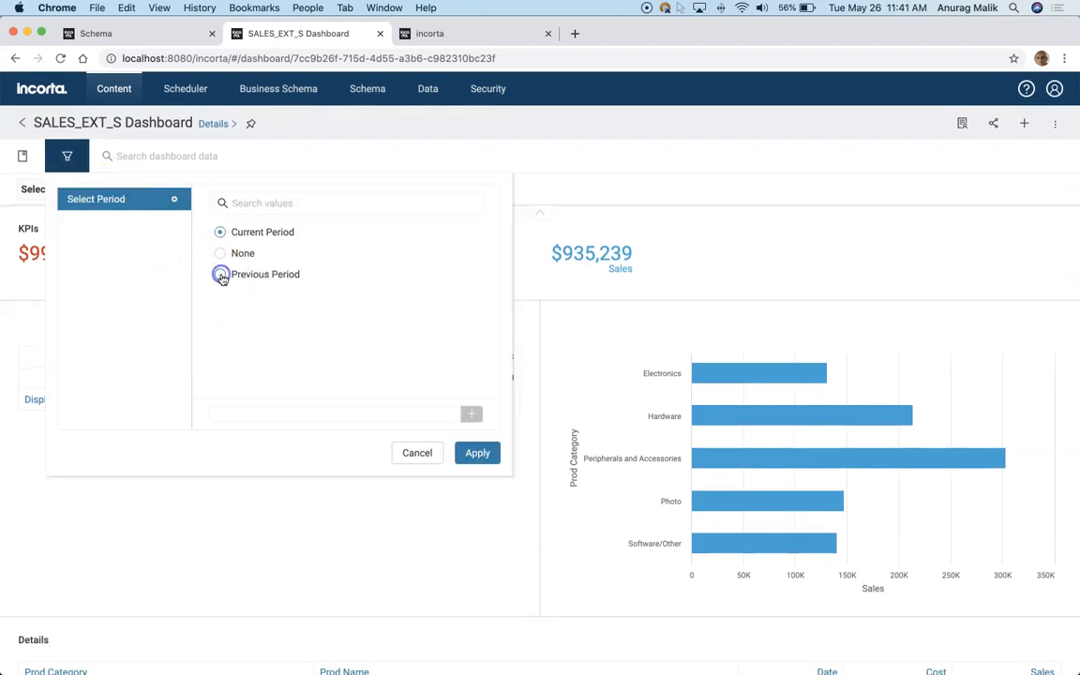
left_click(476, 452)
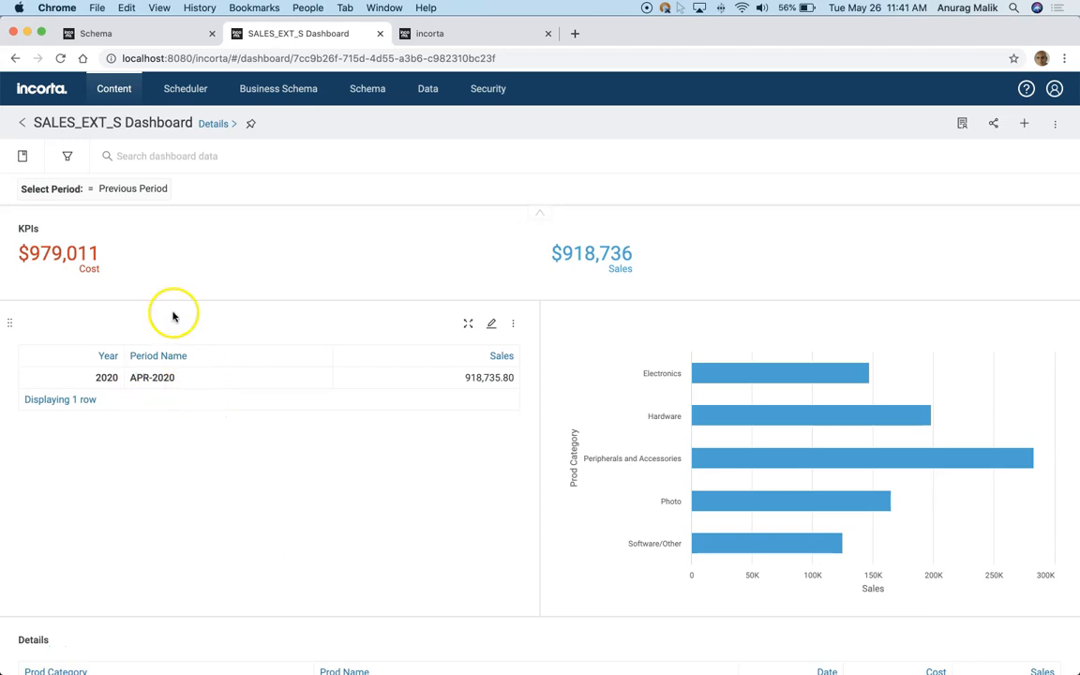
- Set the dashboard's Select Period filter to None and apply it
left_click(122, 190)
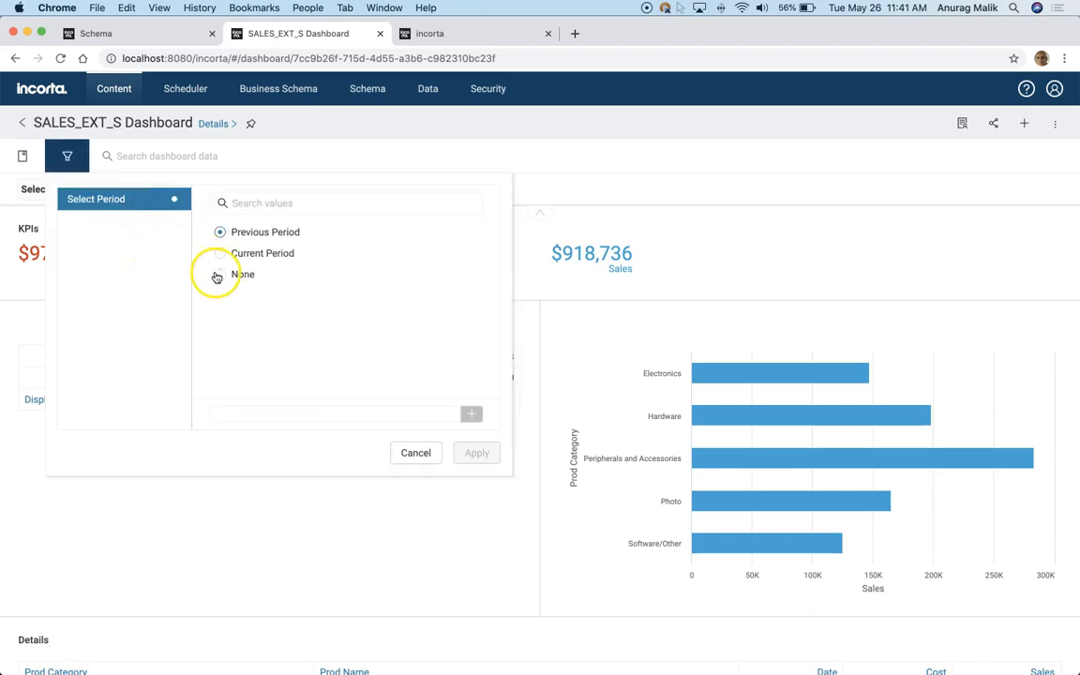
left_click(220, 275)
left_click(473, 452)
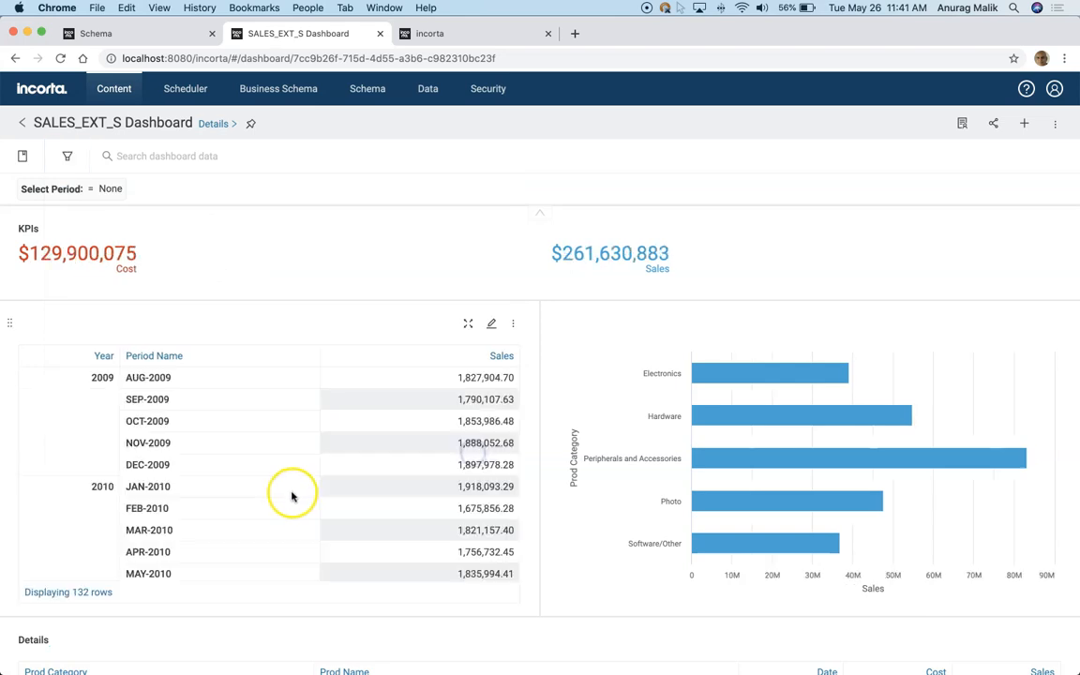